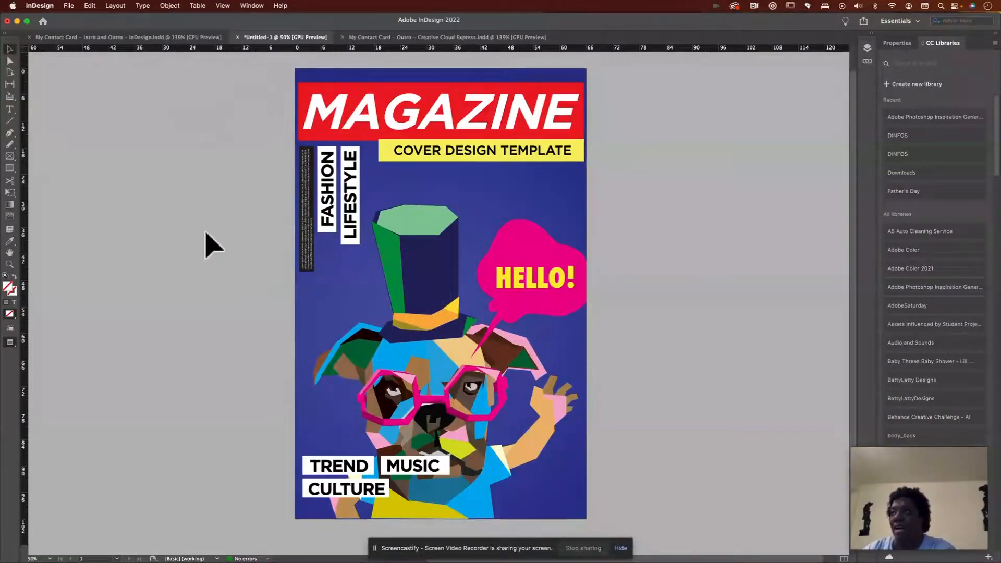
{"action": "left_click", "coordinate": [168, 6]}
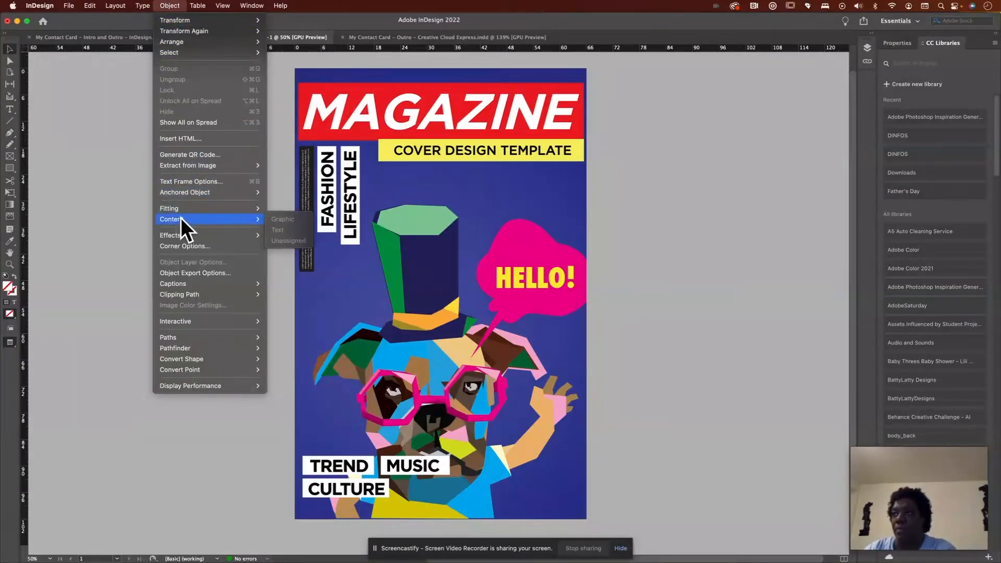
{"action": "mouse_move", "coordinate": [192, 167]}
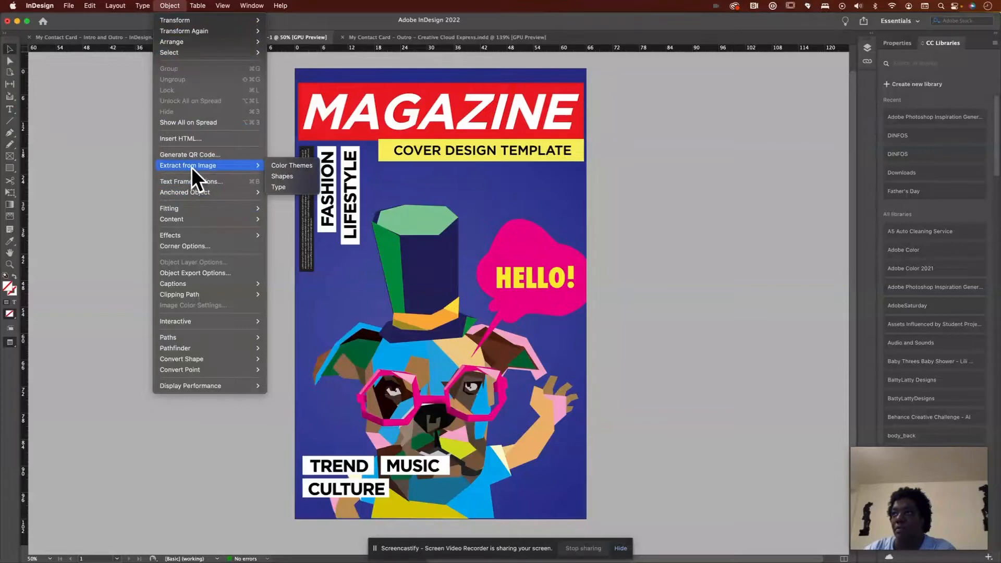
{"action": "left_click", "coordinate": [269, 166]}
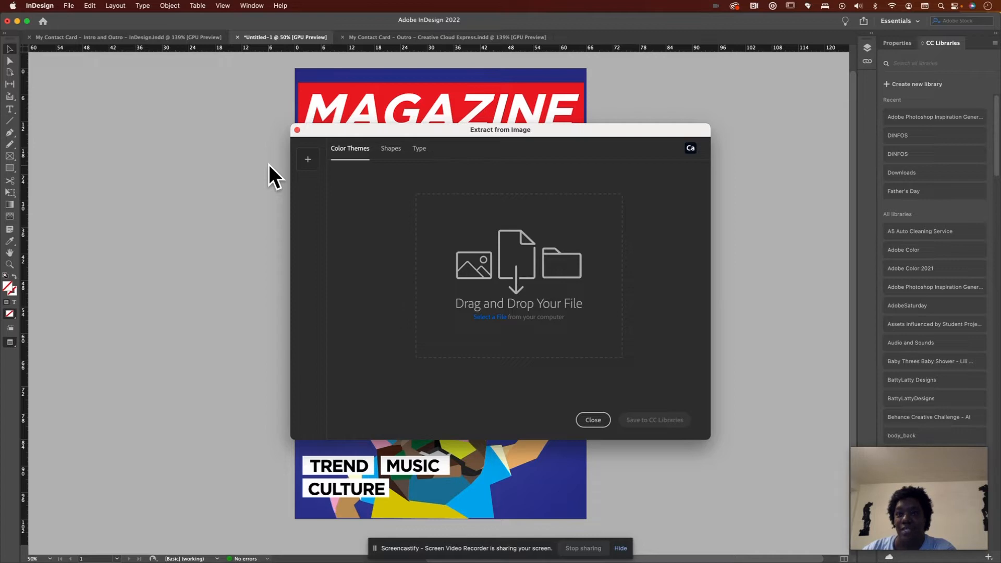
{"action": "left_click", "coordinate": [296, 130]}
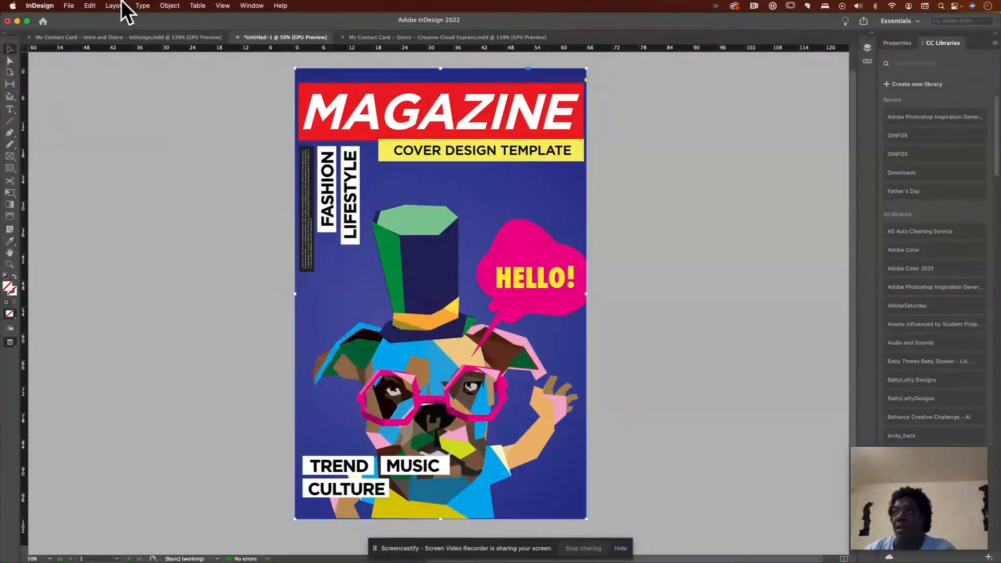
- Select the magazine cover image and extract its color themes with Extract from Image
{"action": "left_click", "coordinate": [166, 5]}
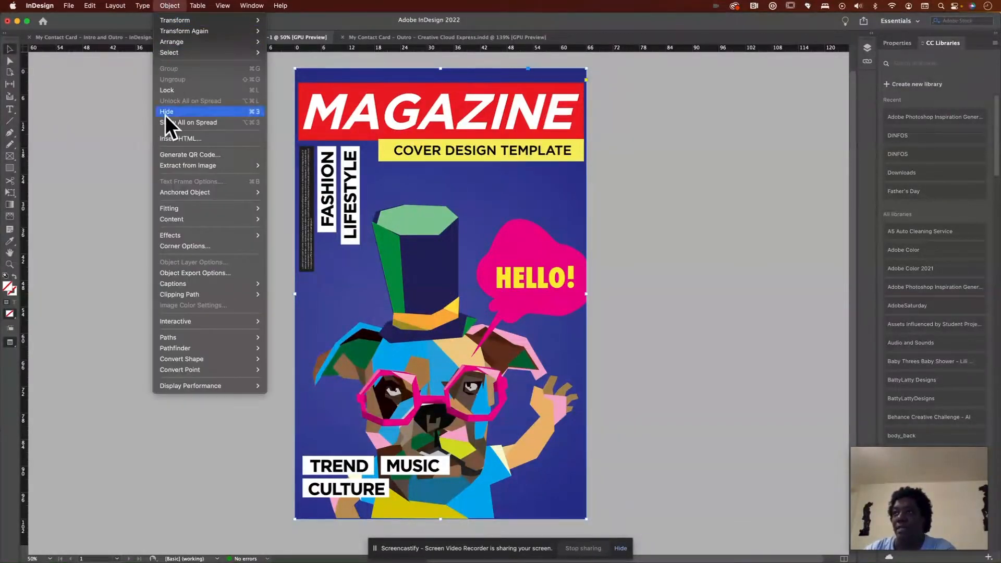
{"action": "mouse_move", "coordinate": [261, 163]}
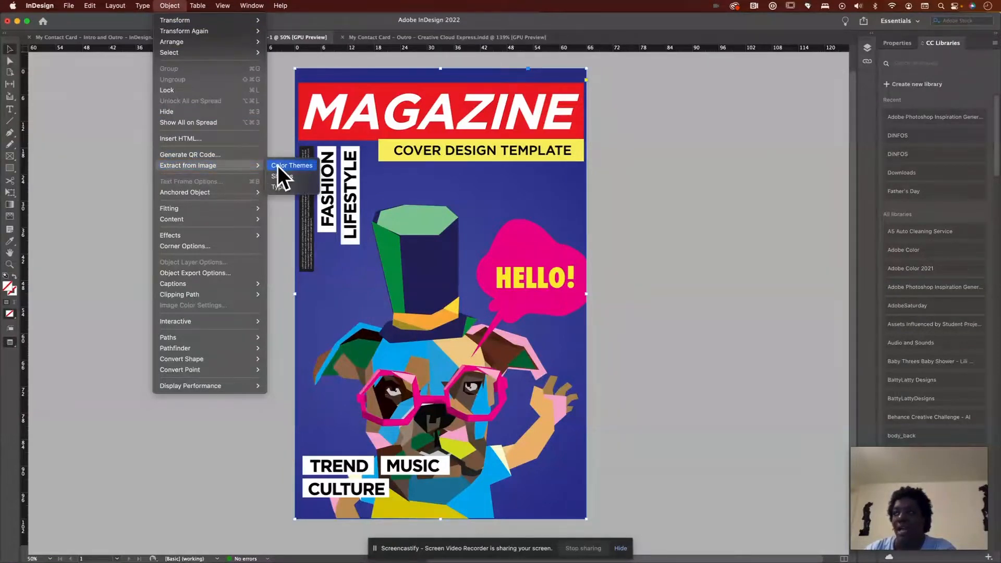
{"action": "left_click", "coordinate": [277, 164]}
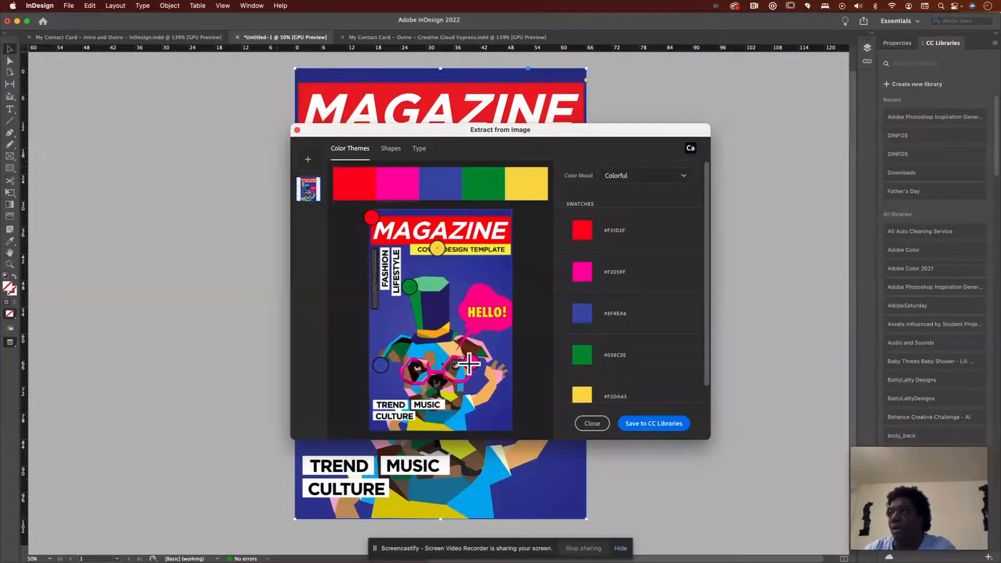
- Resample the theme's blue swatch from the dark blue side of the dog's hat, giving #262261
{"action": "left_click_drag", "start_coordinate": [469, 363], "coordinate": [470, 362]}
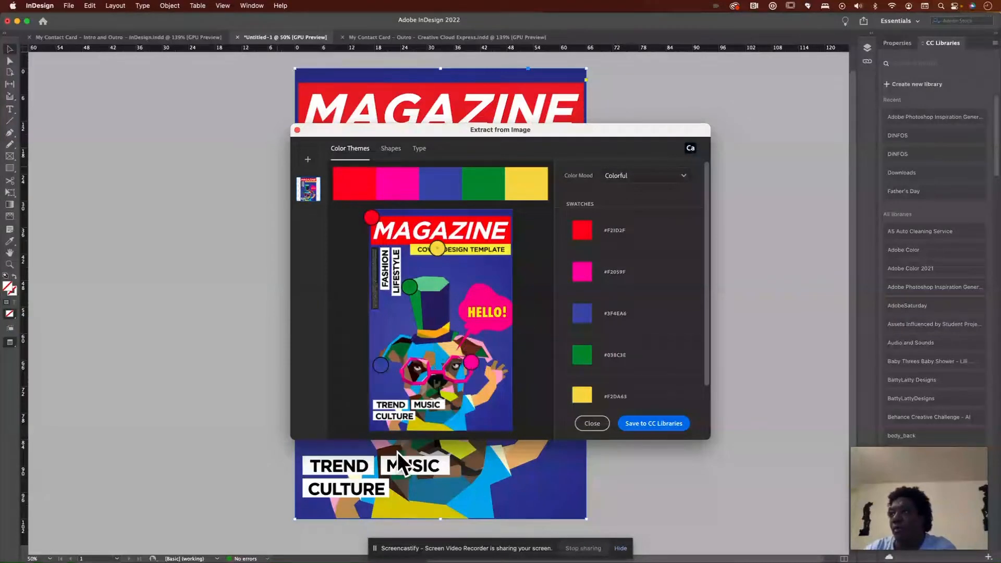
{"action": "mouse_move", "coordinate": [381, 365]}
{"action": "left_mouse_down"}
{"action": "mouse_move", "coordinate": [432, 328]}
{"action": "mouse_move", "coordinate": [422, 307]}
{"action": "mouse_move", "coordinate": [399, 347]}
{"action": "mouse_move", "coordinate": [404, 315]}
{"action": "mouse_move", "coordinate": [434, 326]}
{"action": "left_mouse_up"}
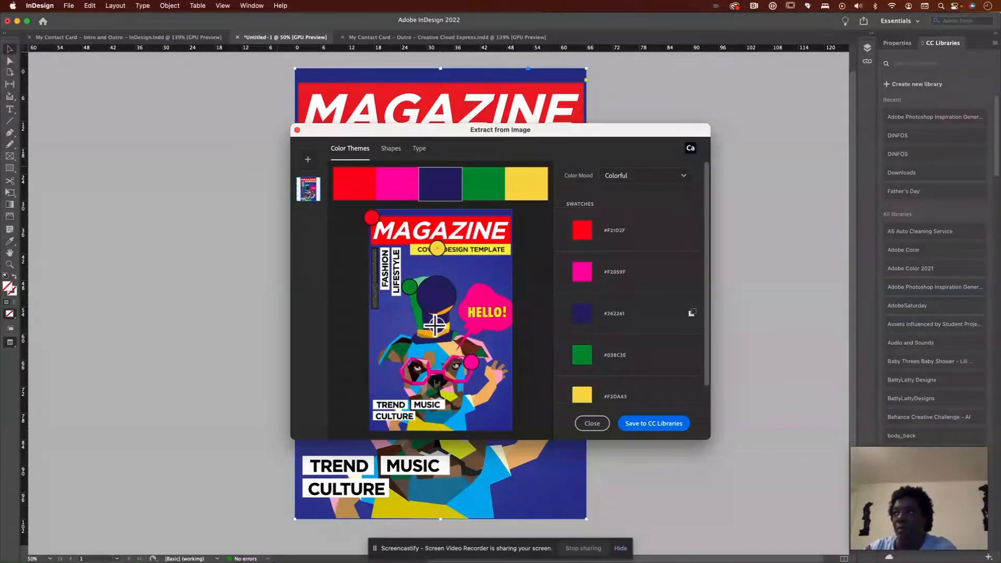
{"action": "left_click_drag", "start_coordinate": [434, 325], "coordinate": [434, 325]}
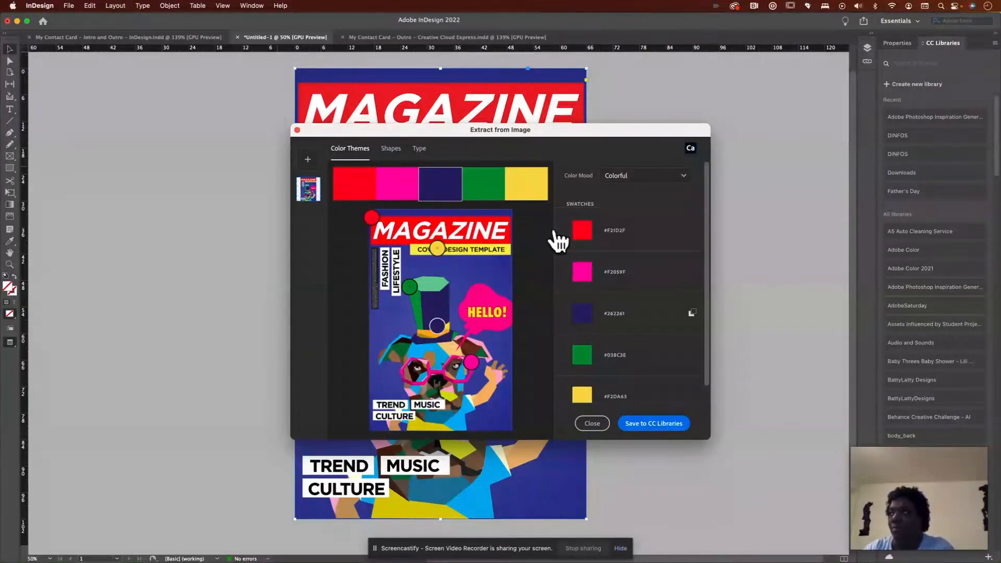
- Preview the Bright, Muted, Deep, Dark and None color moods and set the mood back to Colorful
{"action": "left_click", "coordinate": [630, 180]}
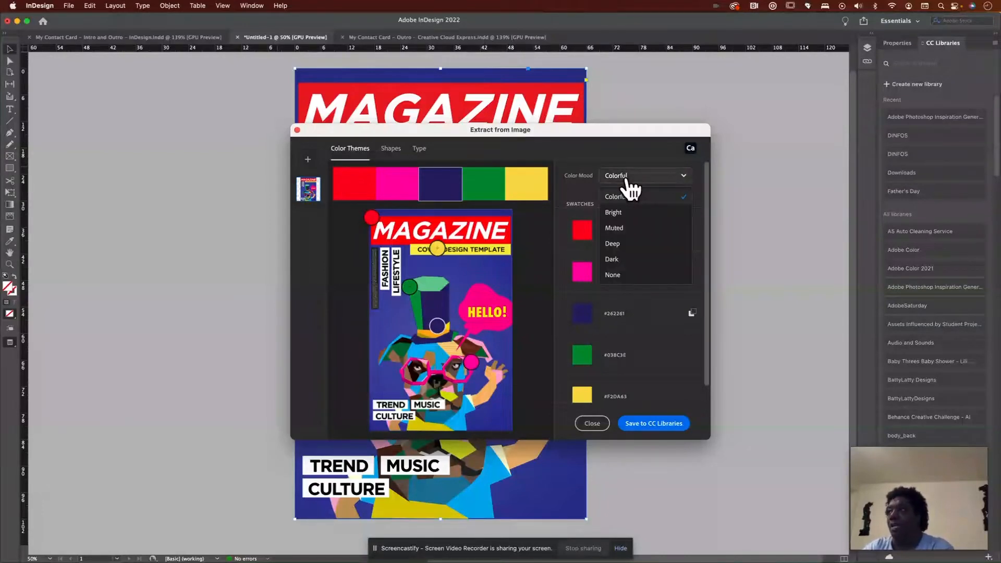
{"action": "left_click", "coordinate": [614, 213]}
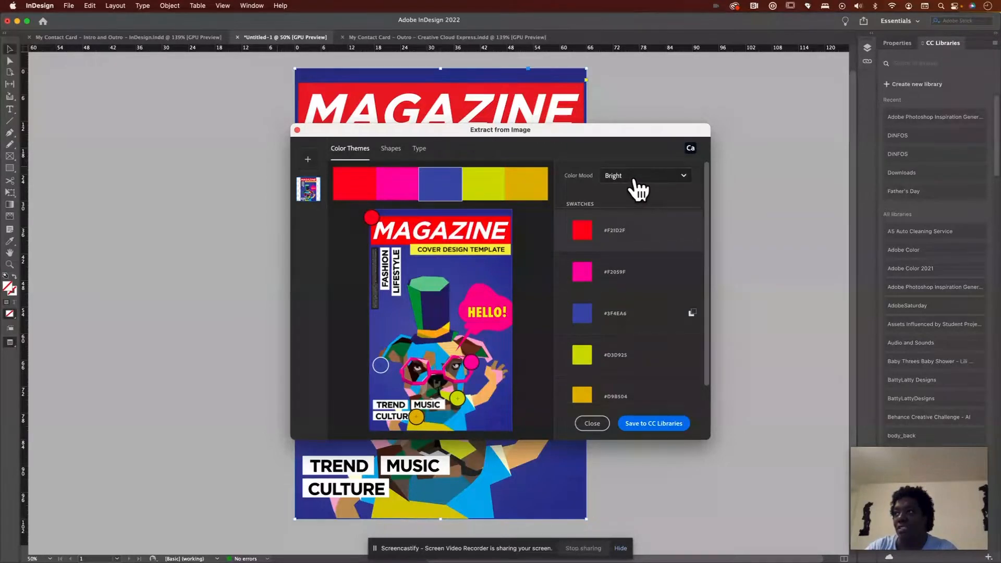
{"action": "left_click", "coordinate": [634, 180]}
{"action": "left_click", "coordinate": [620, 228]}
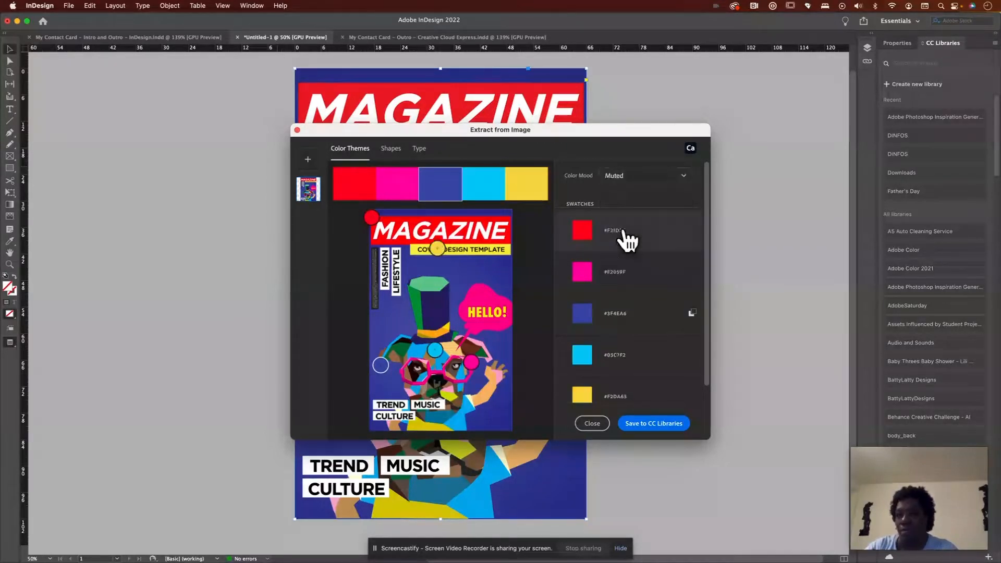
{"action": "left_click", "coordinate": [631, 176]}
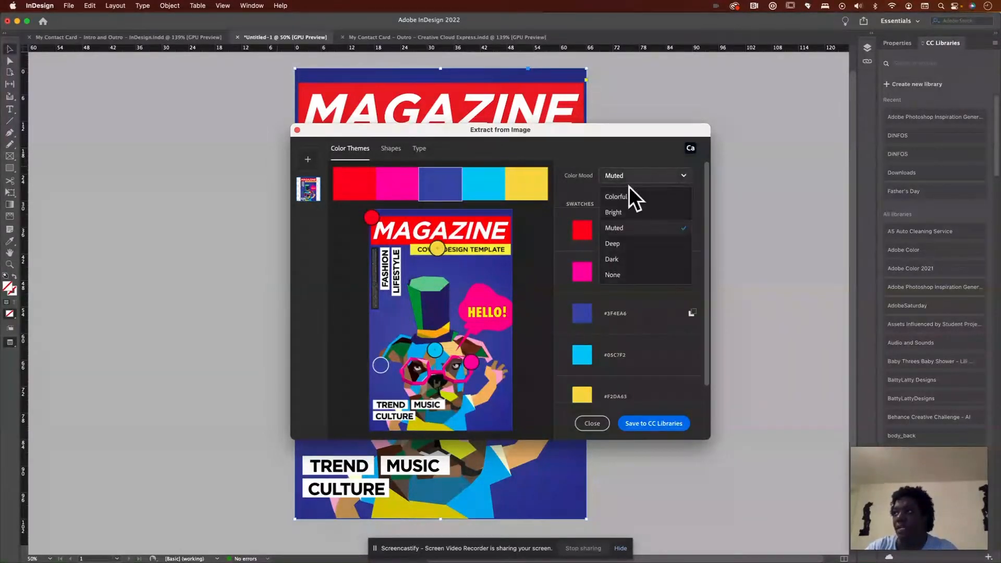
{"action": "left_click", "coordinate": [615, 243]}
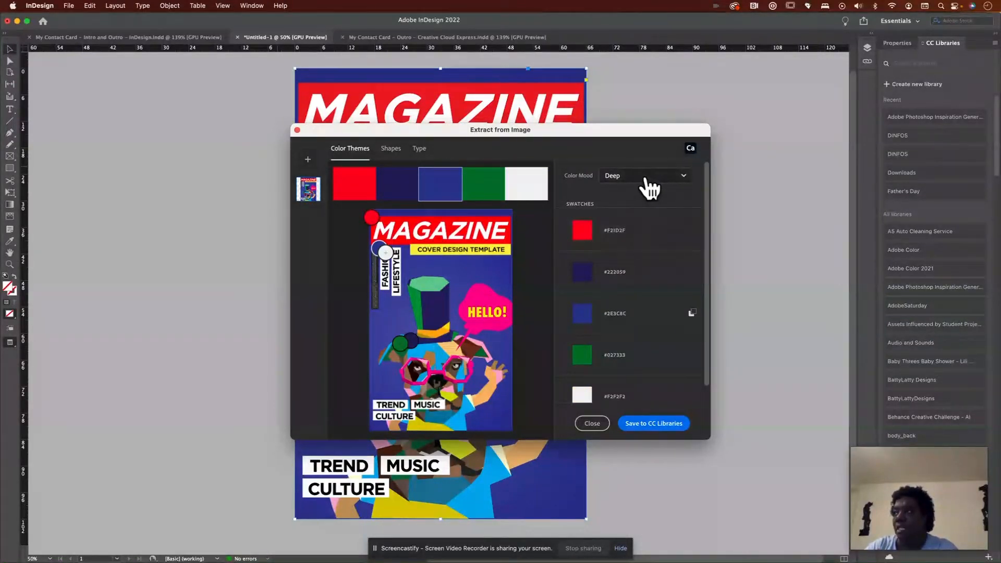
{"action": "left_click", "coordinate": [646, 177]}
{"action": "left_click", "coordinate": [628, 259]}
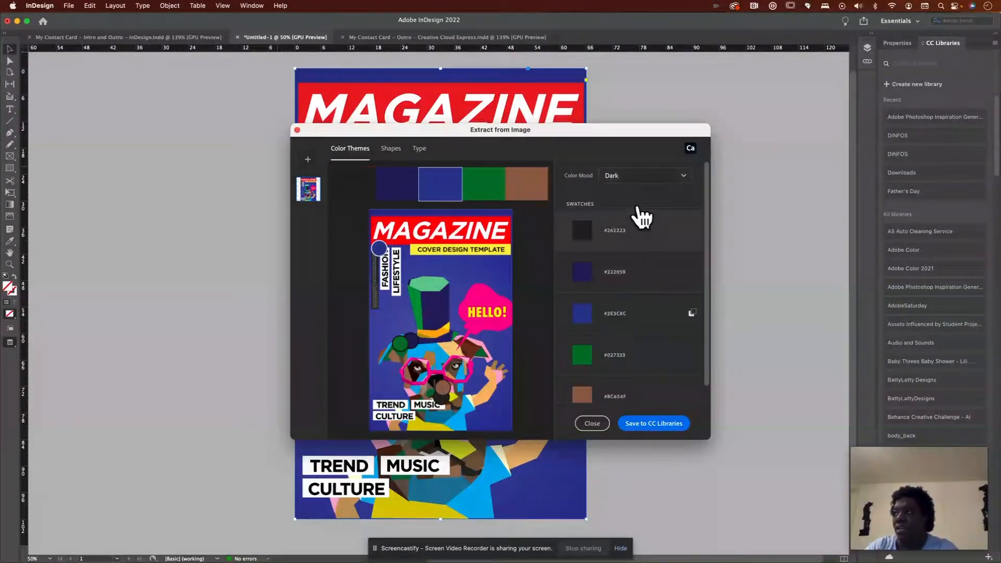
{"action": "left_click", "coordinate": [644, 180]}
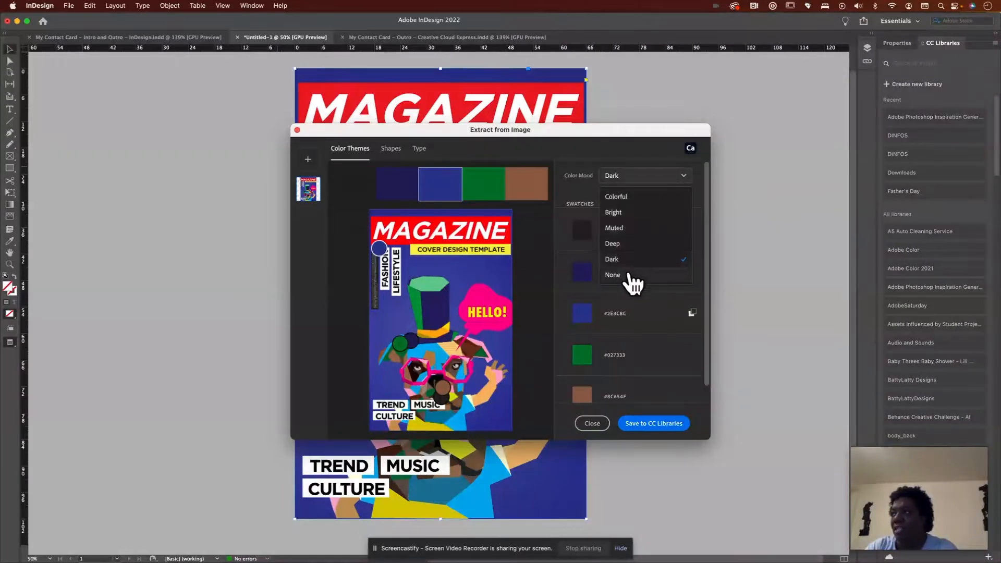
{"action": "left_click", "coordinate": [629, 276]}
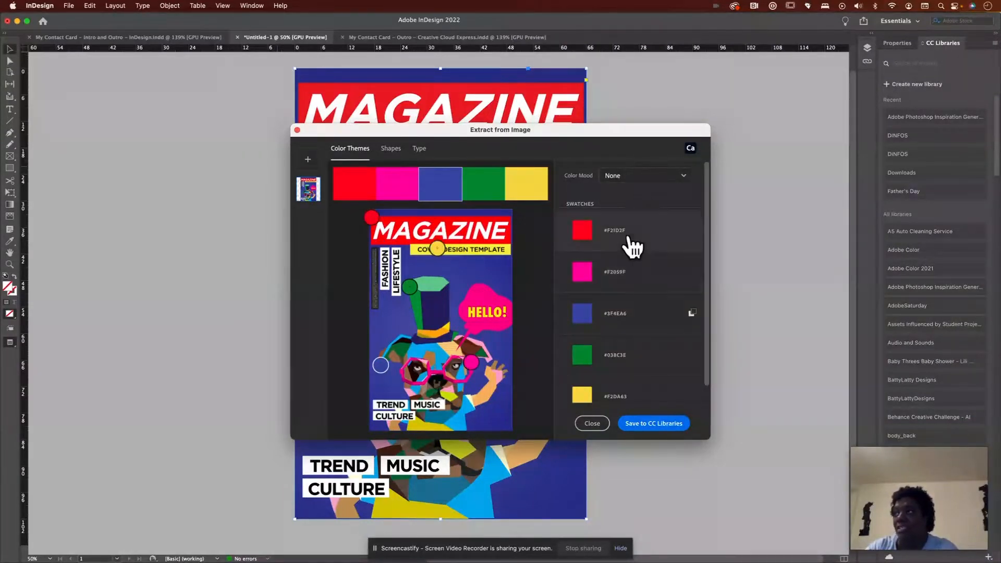
{"action": "left_click", "coordinate": [640, 179]}
{"action": "left_click", "coordinate": [630, 193]}
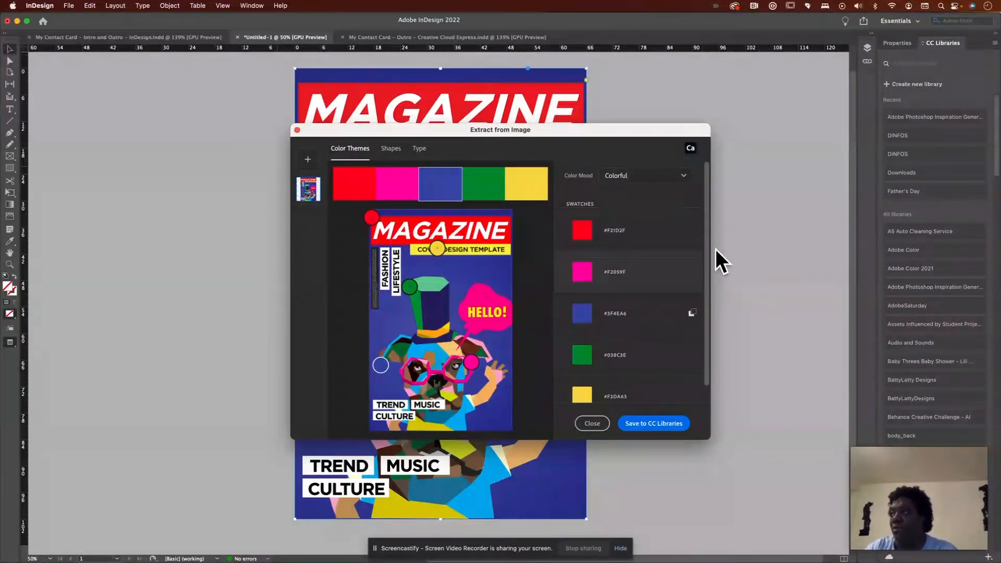
- Look through the extracted swatches, enlarge the Extract from Image dialog to fit the whole list and reposition it
{"action": "scroll", "coordinate": [697, 290], "scroll_direction": "down", "scroll_amount": 1}
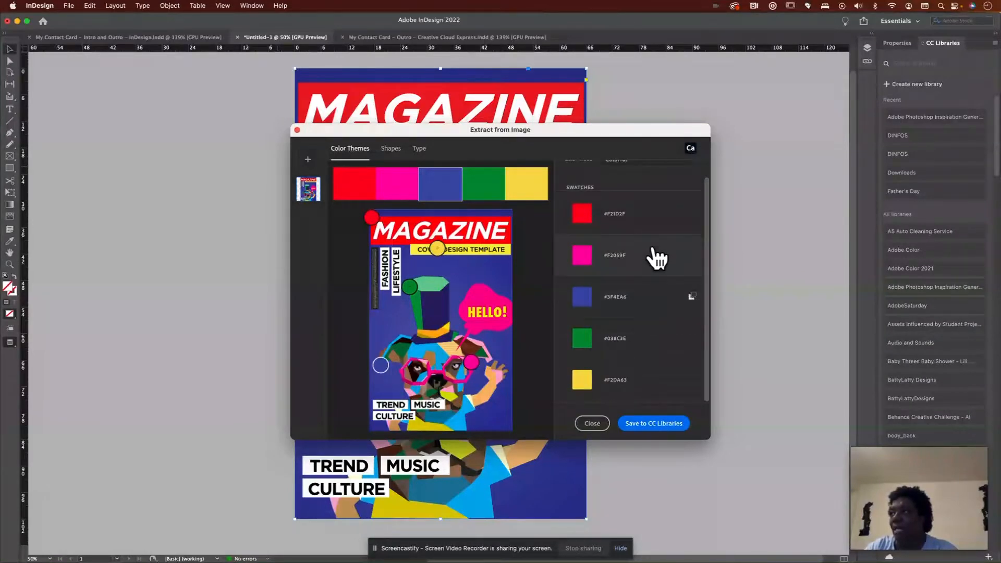
{"action": "scroll", "coordinate": [658, 258], "scroll_direction": "up", "scroll_amount": 1}
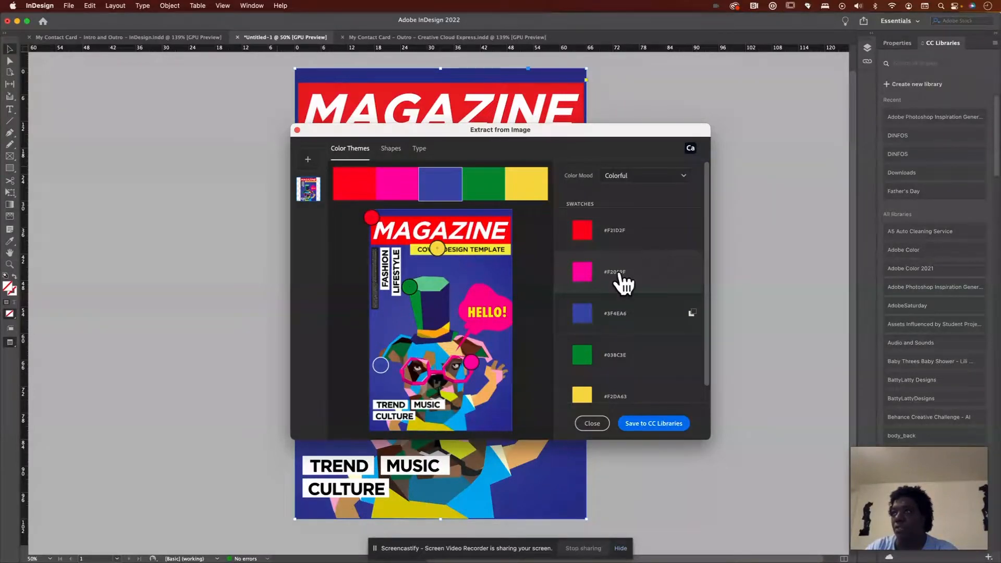
{"action": "scroll", "coordinate": [631, 292], "scroll_direction": "down", "scroll_amount": 1}
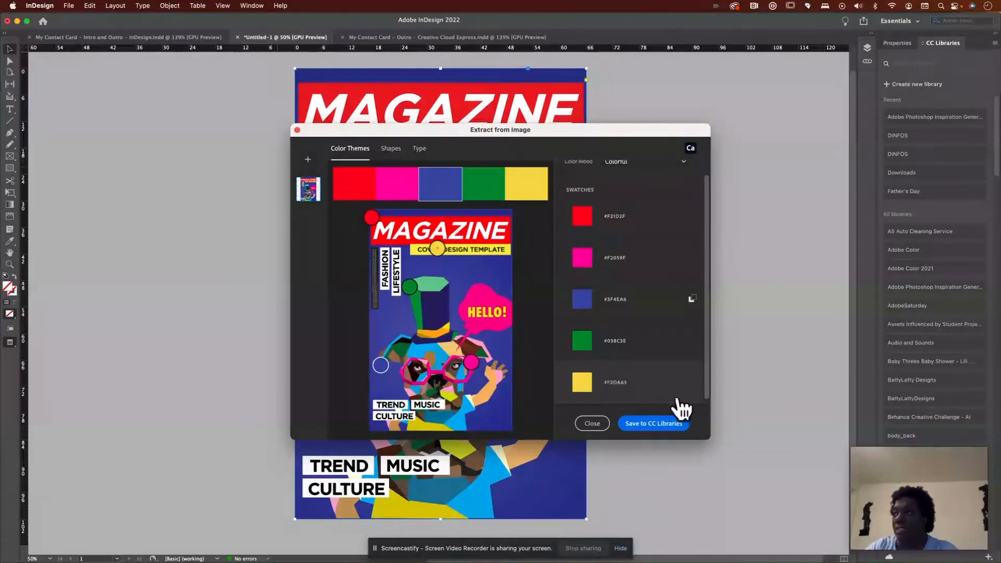
{"action": "left_click_drag", "start_coordinate": [708, 440], "coordinate": [846, 528]}
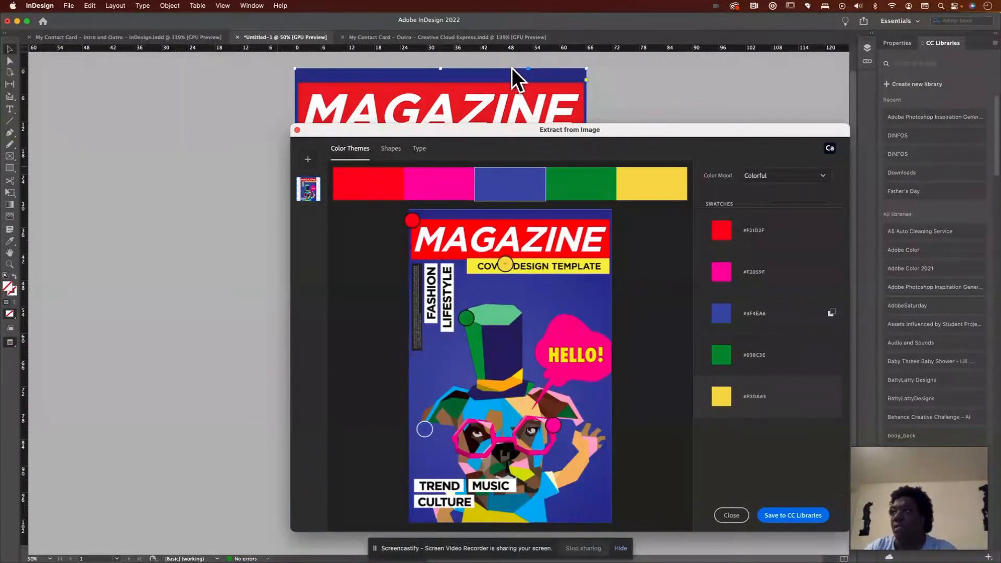
{"action": "left_click_drag", "start_coordinate": [512, 125], "coordinate": [326, 52]}
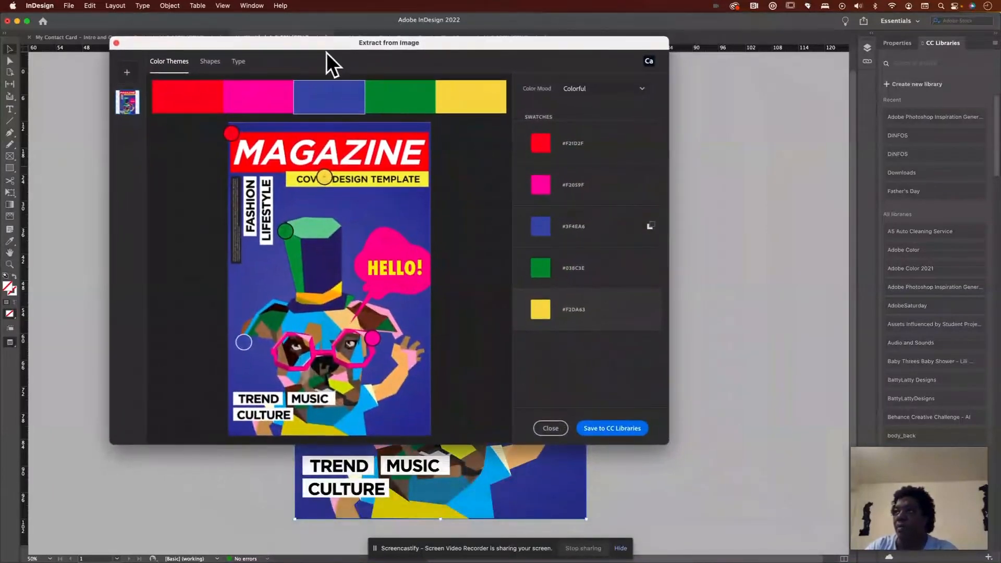
- Extract shapes from the cover image, trying a detail of 1 before setting it to 54
{"action": "left_click", "coordinate": [210, 62]}
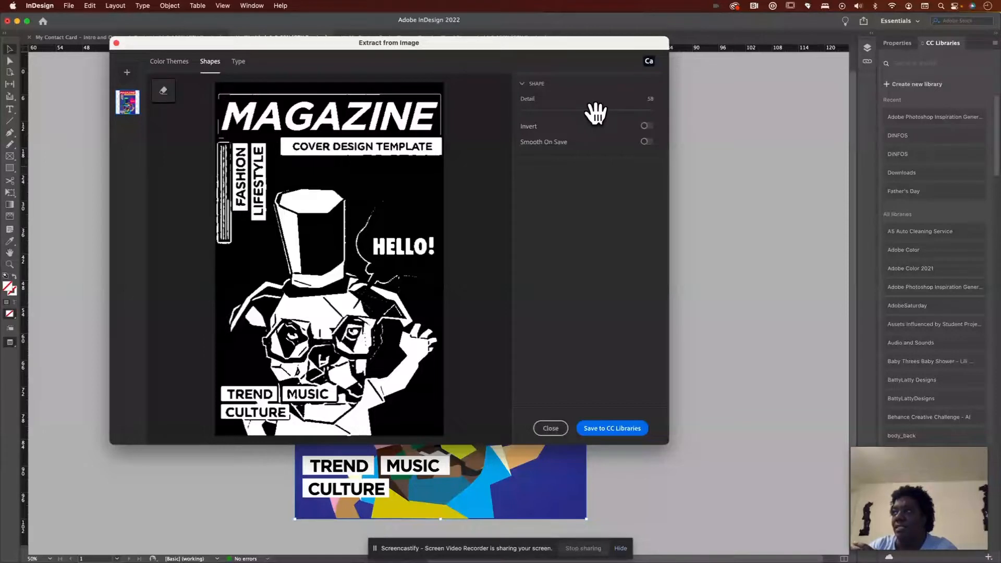
{"action": "mouse_move", "coordinate": [611, 114]}
{"action": "left_mouse_down"}
{"action": "mouse_move", "coordinate": [657, 127]}
{"action": "mouse_move", "coordinate": [546, 123]}
{"action": "mouse_move", "coordinate": [504, 105]}
{"action": "mouse_move", "coordinate": [545, 105]}
{"action": "mouse_move", "coordinate": [494, 97]}
{"action": "left_mouse_up"}
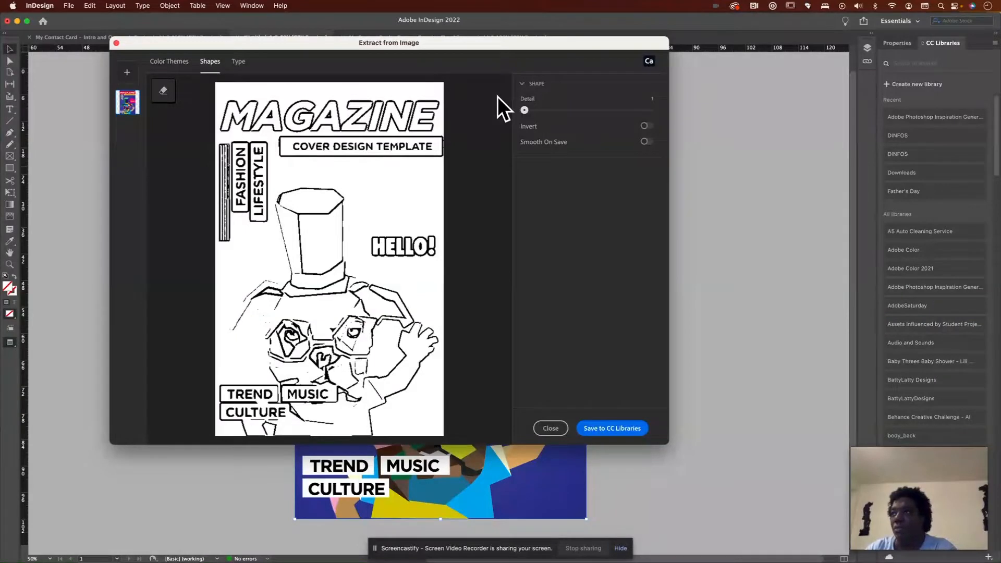
{"action": "left_click_drag", "start_coordinate": [540, 109], "coordinate": [592, 104]}
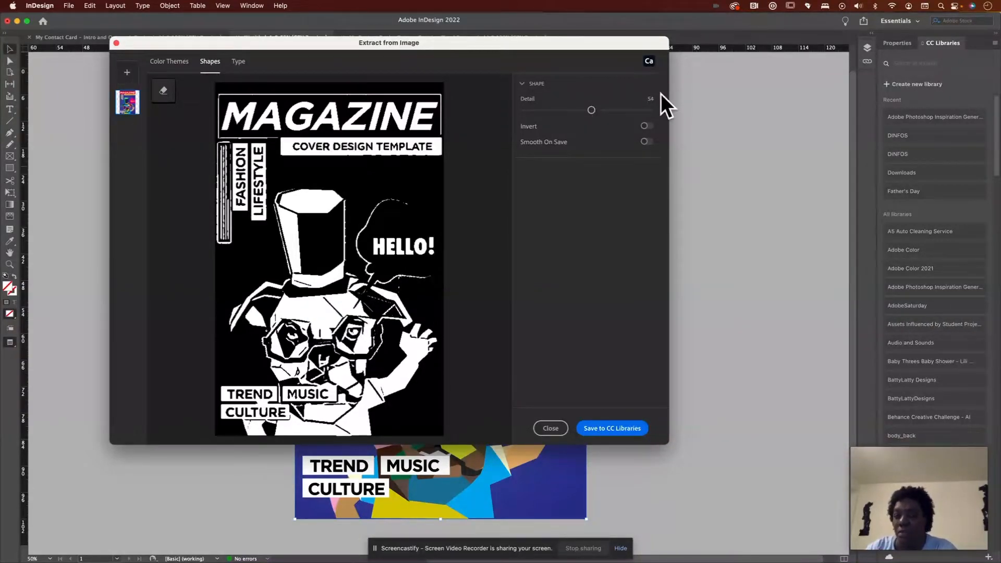
- Try the Invert option on the extracted shape, turn it back off and enable Smooth On Save
{"action": "left_click", "coordinate": [646, 127]}
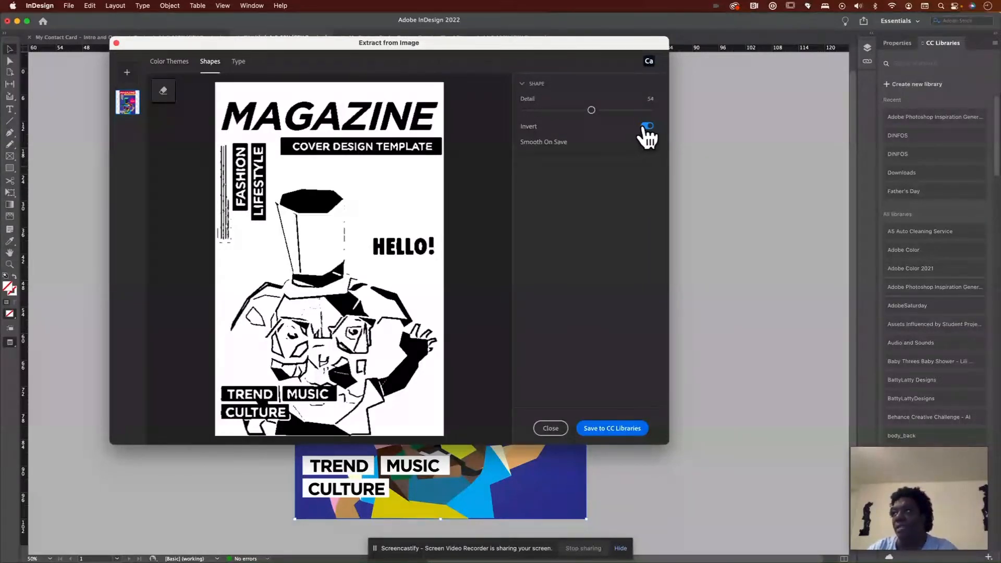
{"action": "left_click", "coordinate": [646, 127]}
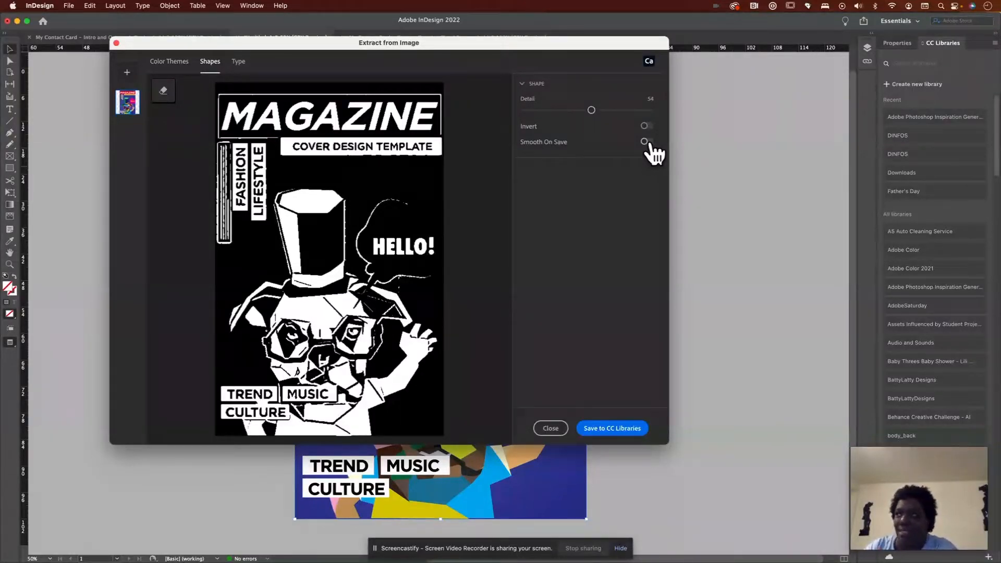
{"action": "left_click", "coordinate": [647, 142]}
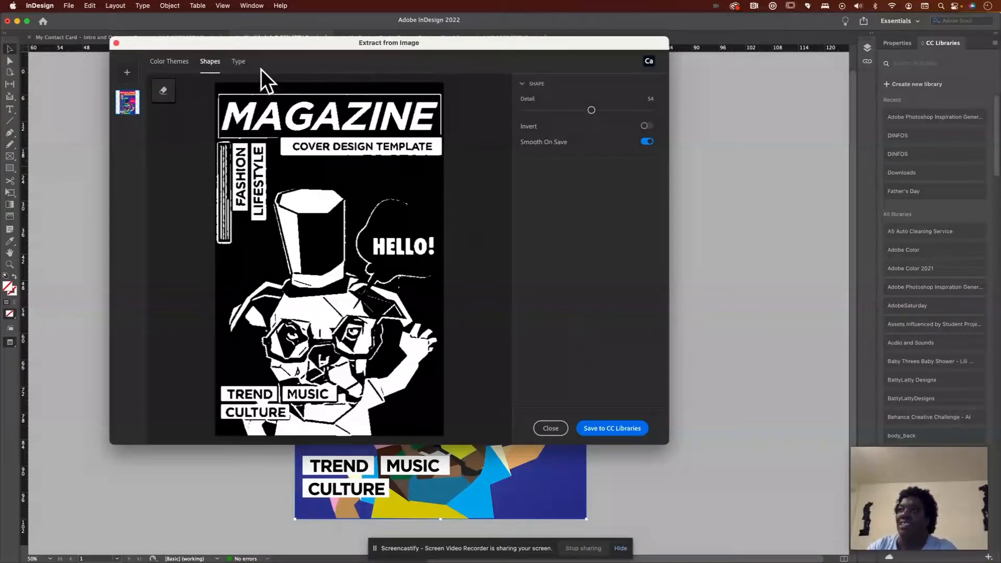
- Find similar fonts with type extraction, and fit the text selection box tightly around the word HELLO! in the speech bubble
{"action": "left_click", "coordinate": [239, 65]}
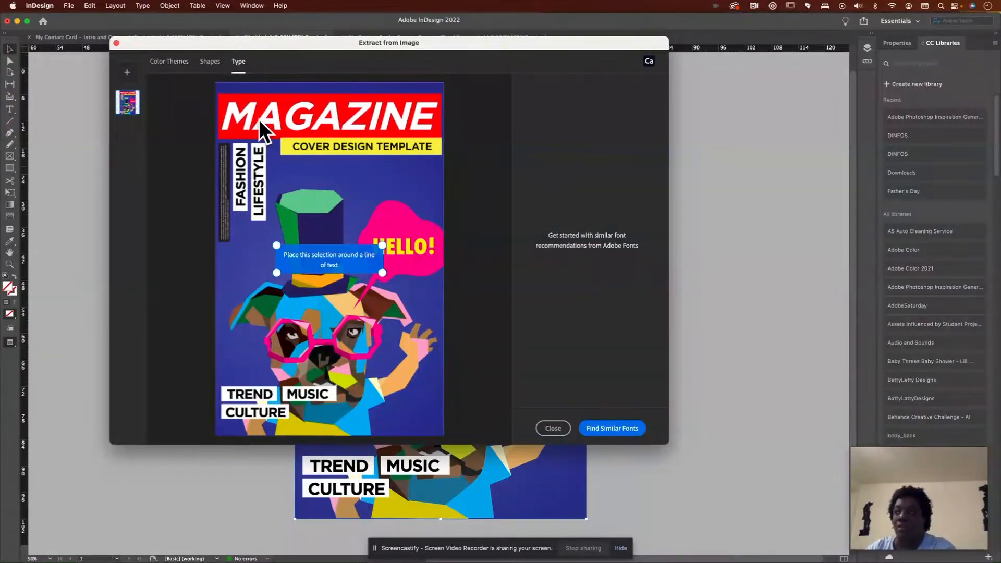
{"action": "left_click", "coordinate": [611, 429]}
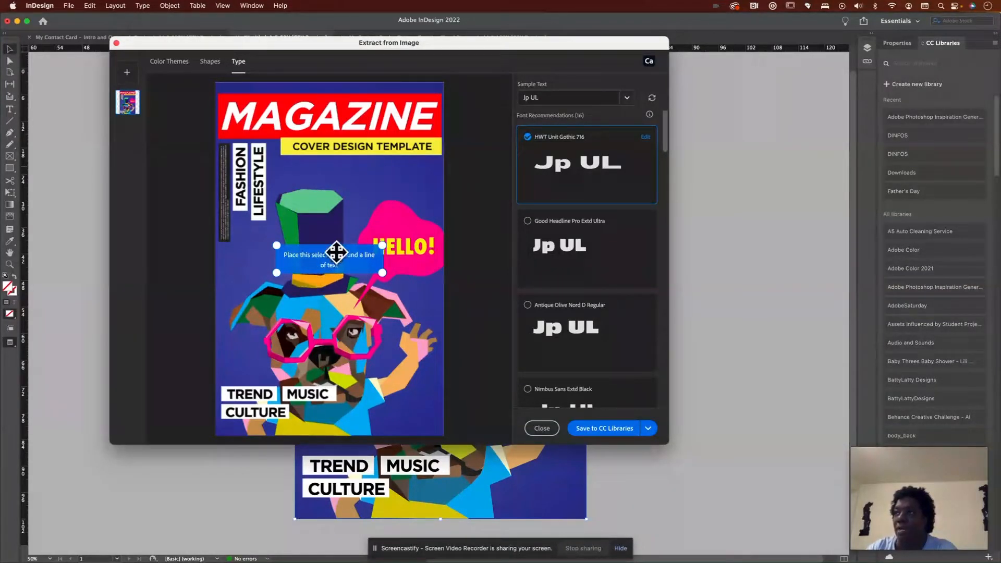
{"action": "left_click_drag", "start_coordinate": [342, 258], "coordinate": [409, 247]}
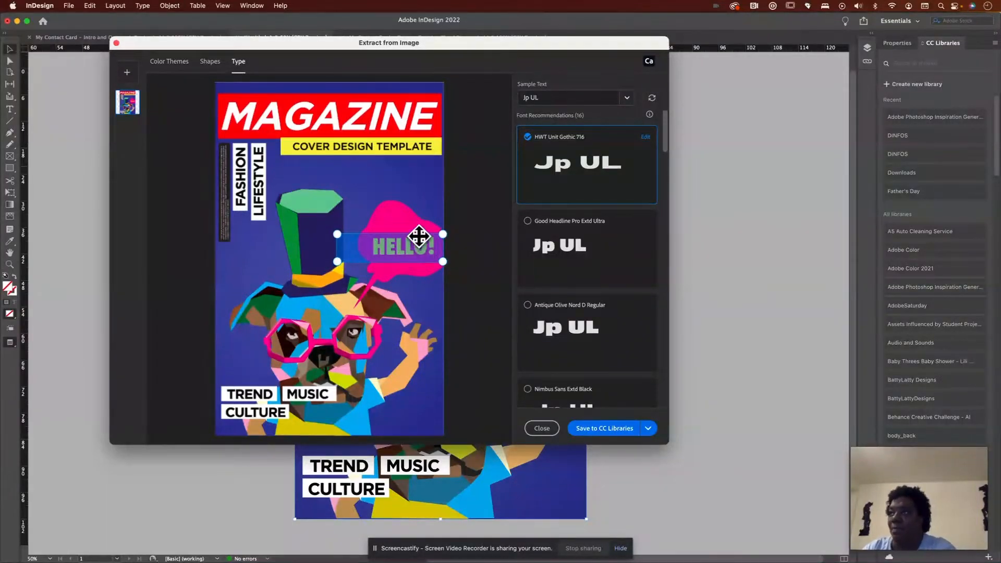
{"action": "mouse_move", "coordinate": [404, 249]}
{"action": "left_mouse_down"}
{"action": "mouse_move", "coordinate": [358, 127]}
{"action": "mouse_move", "coordinate": [334, 113]}
{"action": "mouse_move", "coordinate": [399, 199]}
{"action": "mouse_move", "coordinate": [362, 117]}
{"action": "mouse_move", "coordinate": [353, 116]}
{"action": "mouse_move", "coordinate": [375, 149]}
{"action": "mouse_move", "coordinate": [406, 250]}
{"action": "left_mouse_up"}
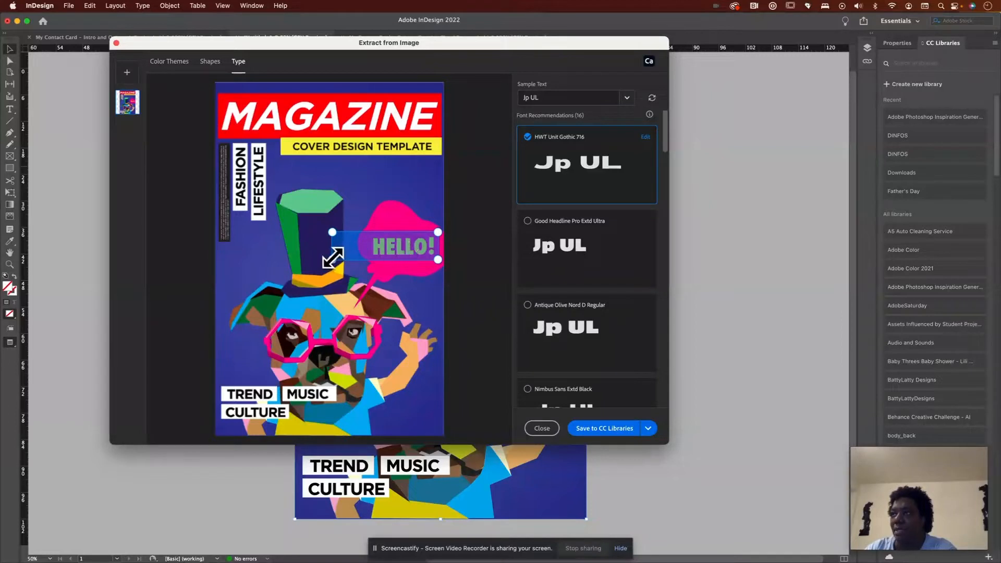
{"action": "left_click_drag", "start_coordinate": [332, 259], "coordinate": [371, 260]}
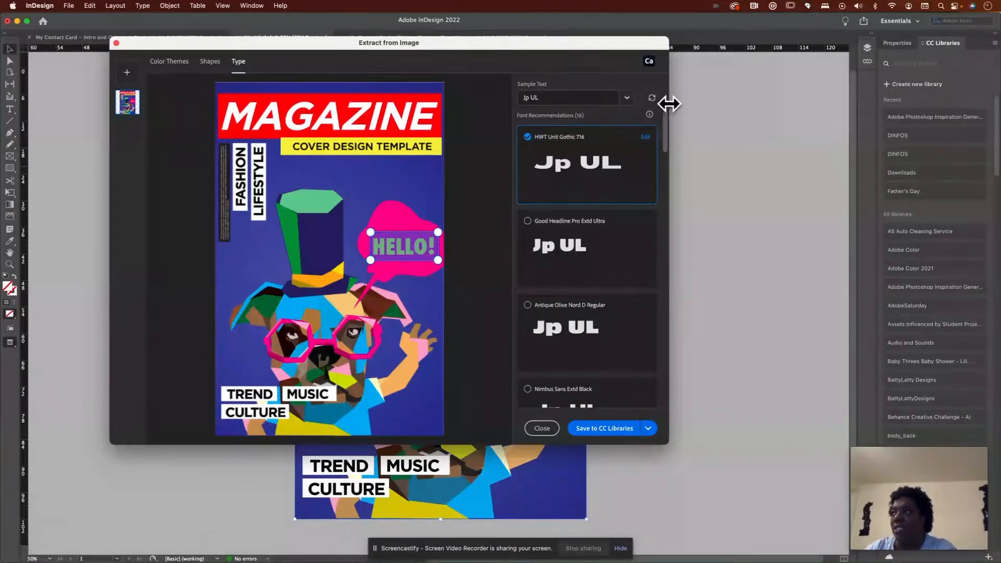
- Refresh the font recommendations for the selected word HELLO! and look through the suggested fonts
{"action": "left_click", "coordinate": [651, 99]}
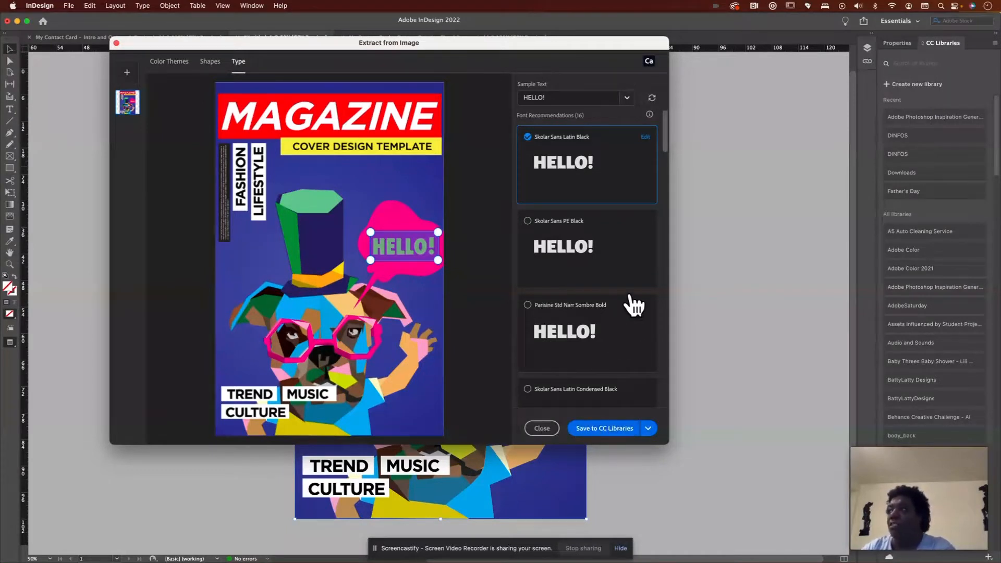
{"action": "left_click_drag", "start_coordinate": [667, 126], "coordinate": [671, 261]}
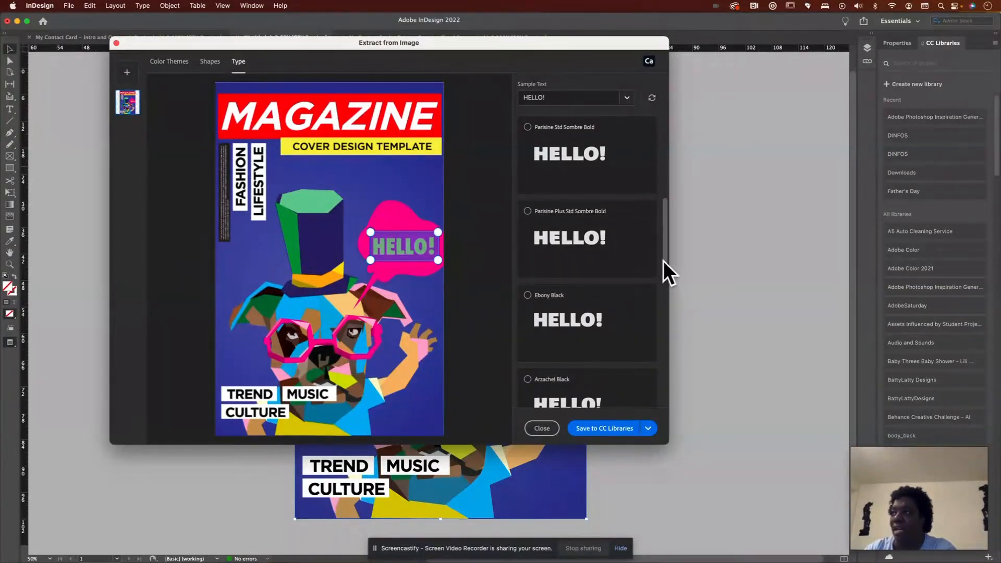
{"action": "scroll", "coordinate": [665, 261], "scroll_direction": "down", "scroll_amount": 2}
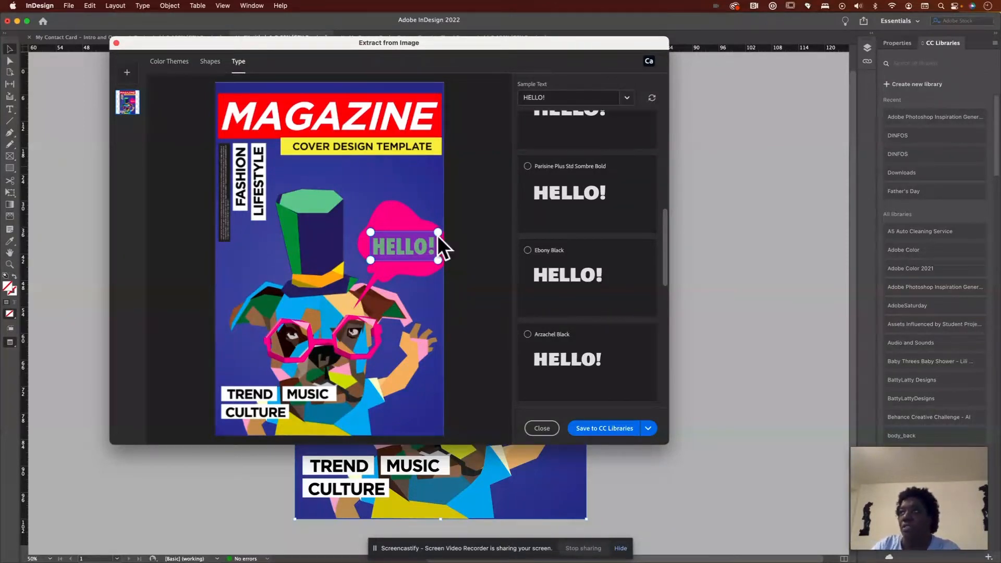
- In the color theme, resample the blue swatch from the dark navy part of the hat and save the theme to CC Libraries
{"action": "left_click", "coordinate": [162, 67]}
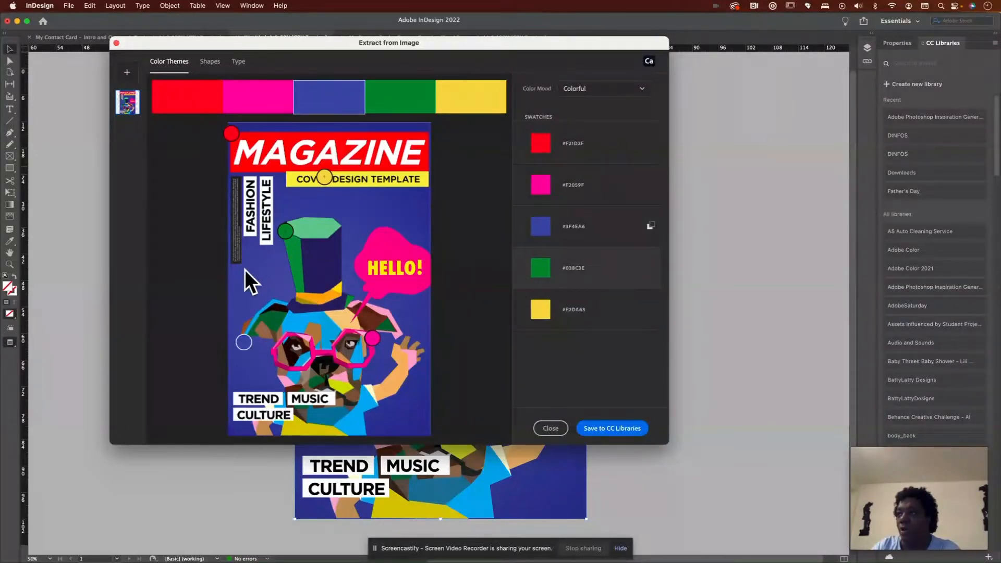
{"action": "left_click_drag", "start_coordinate": [245, 347], "coordinate": [323, 283]}
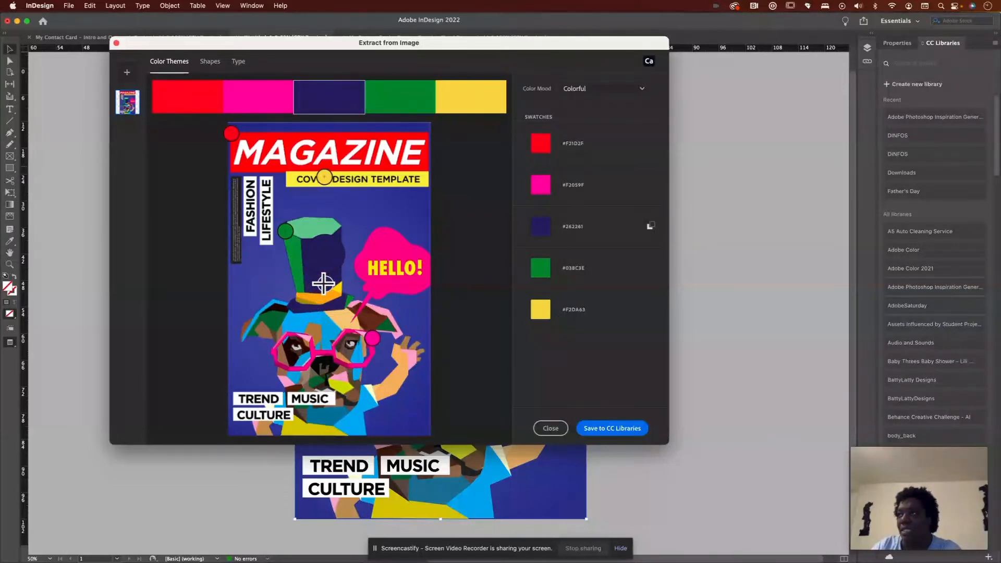
{"action": "left_click", "coordinate": [597, 429]}
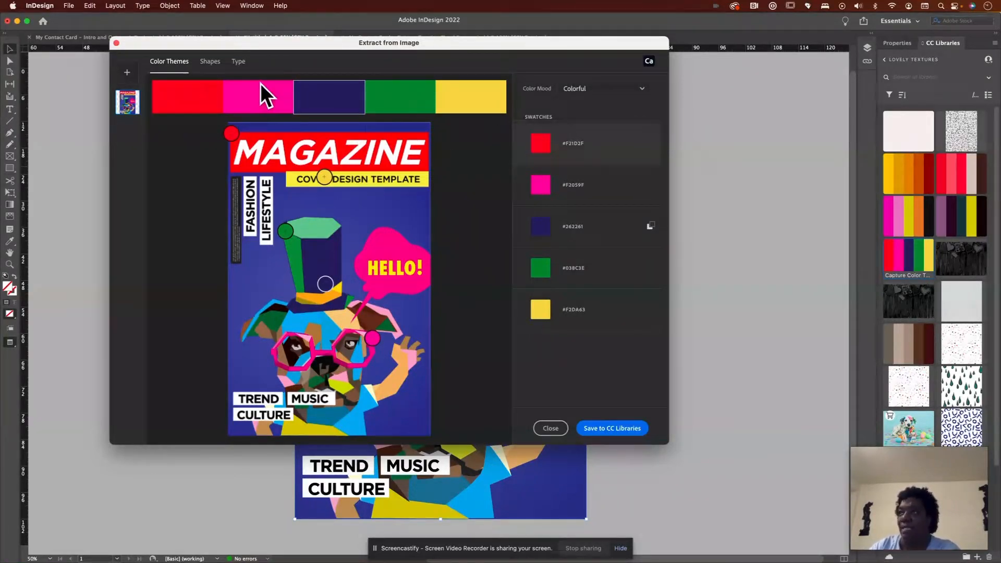
- Set the extracted shape's detail to 51 and save the shape to CC Libraries
{"action": "left_click", "coordinate": [211, 63]}
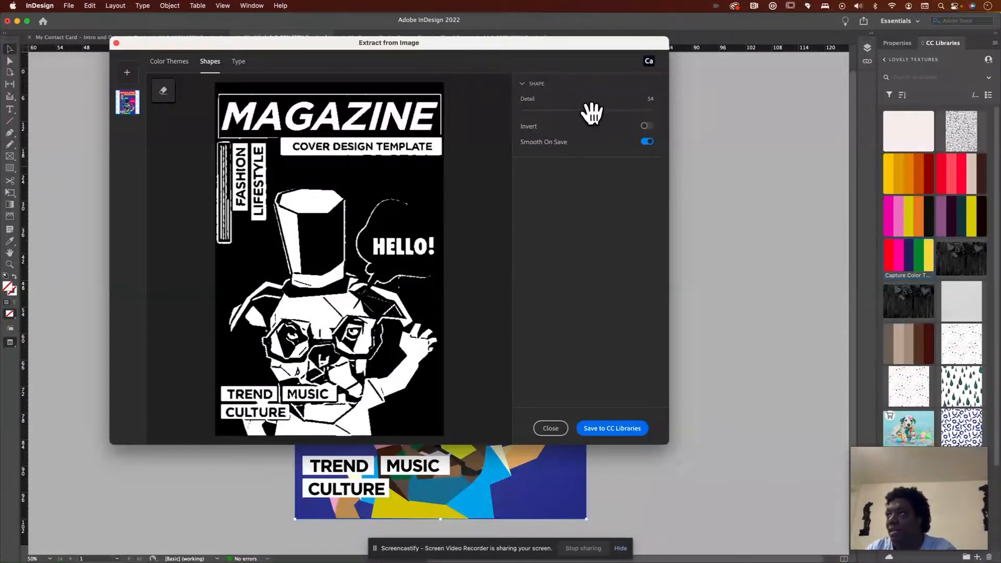
{"action": "mouse_move", "coordinate": [592, 111]}
{"action": "left_mouse_down"}
{"action": "mouse_move", "coordinate": [574, 112]}
{"action": "mouse_move", "coordinate": [588, 112]}
{"action": "left_mouse_up"}
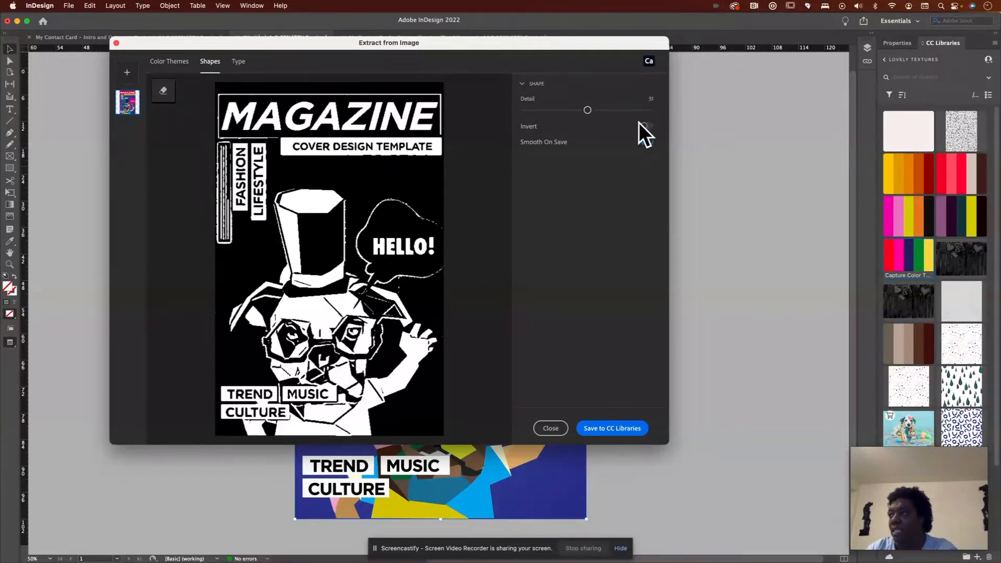
{"action": "left_click", "coordinate": [602, 427]}
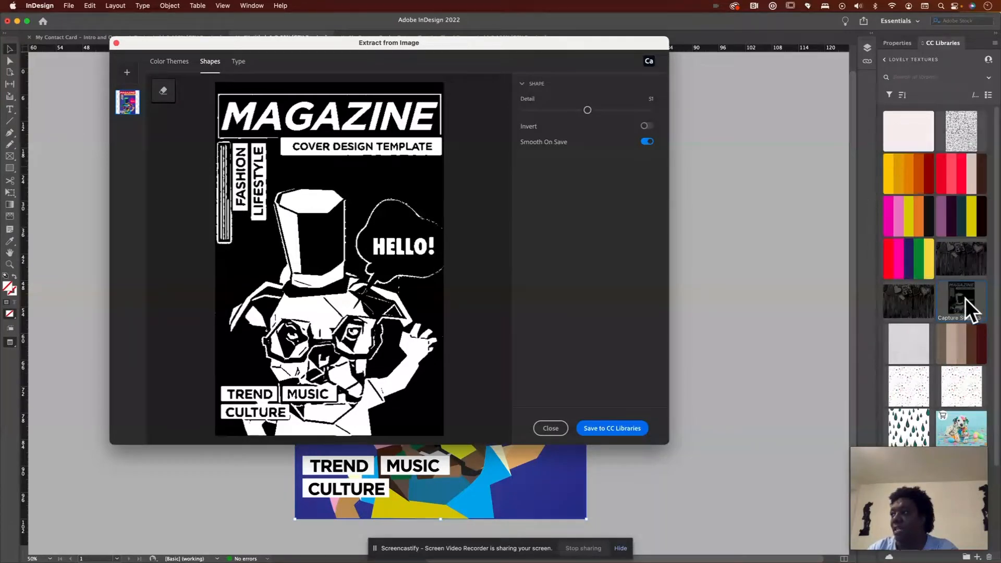
- Choose Petala Pro Black from the font recommendations, save it to CC Libraries and close the extraction dialog
{"action": "left_click", "coordinate": [237, 61]}
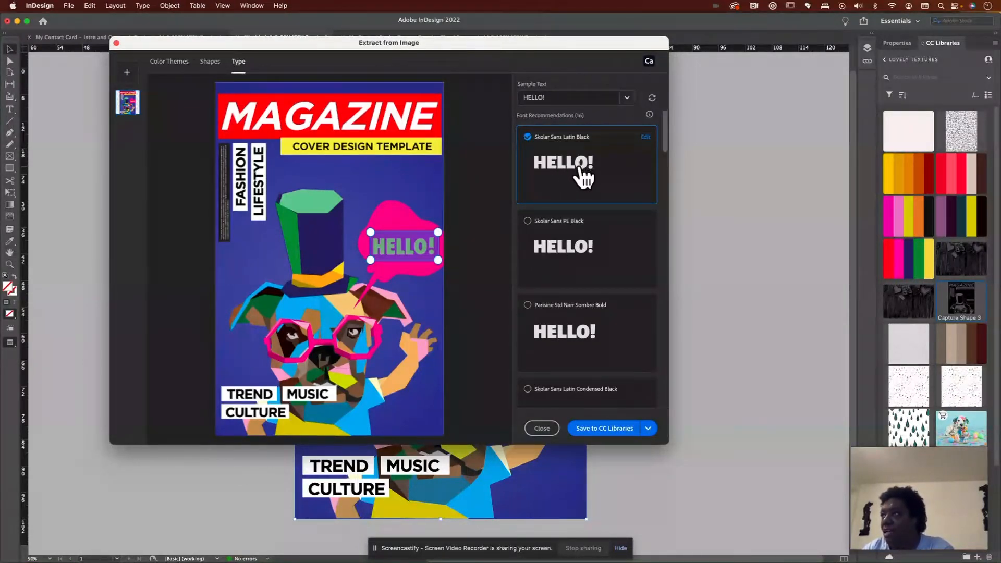
{"action": "scroll", "coordinate": [575, 292], "scroll_direction": "down", "scroll_amount": 1}
{"action": "scroll", "coordinate": [577, 294], "scroll_direction": "down", "scroll_amount": 6}
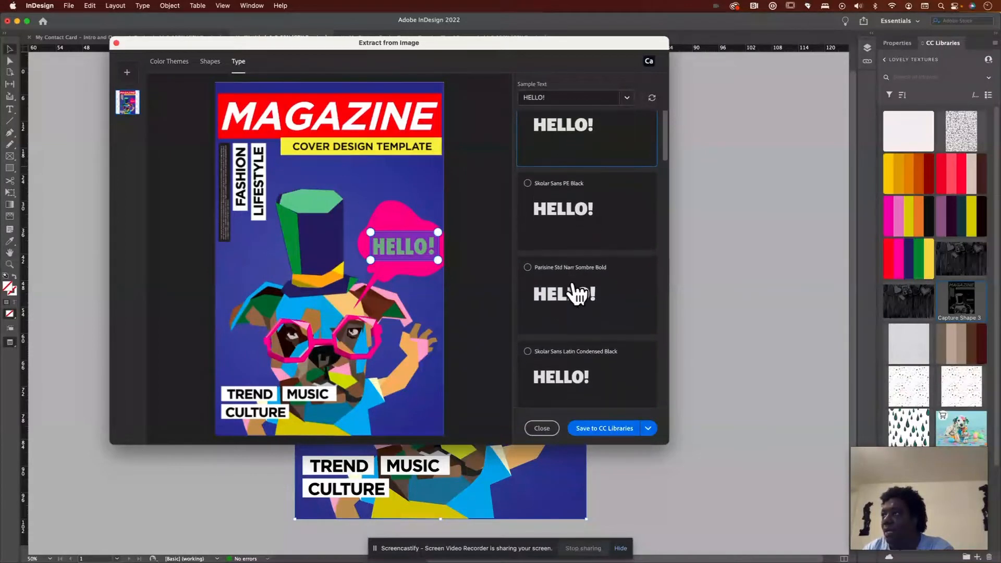
{"action": "scroll", "coordinate": [575, 294], "scroll_direction": "down", "scroll_amount": 3}
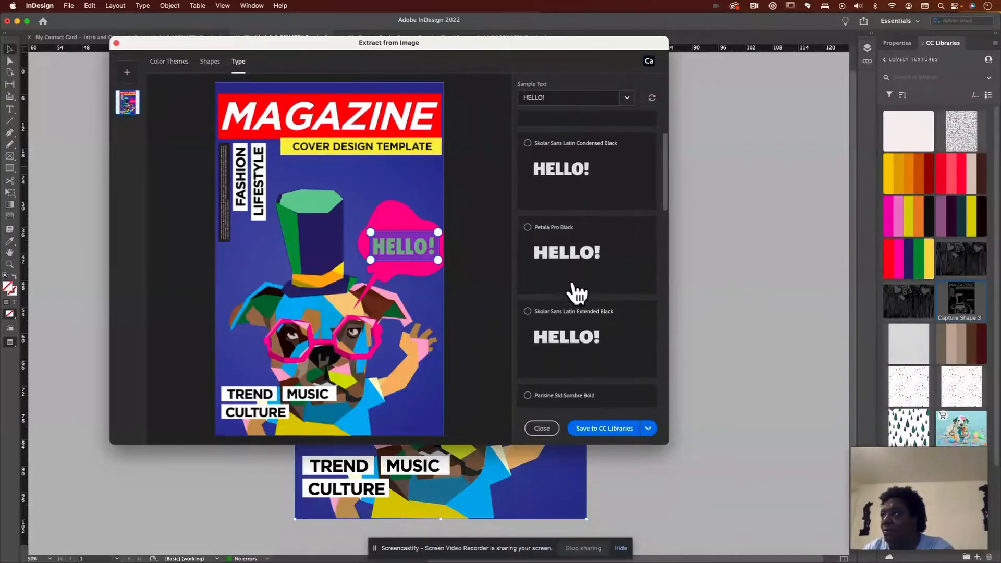
{"action": "left_click", "coordinate": [527, 228]}
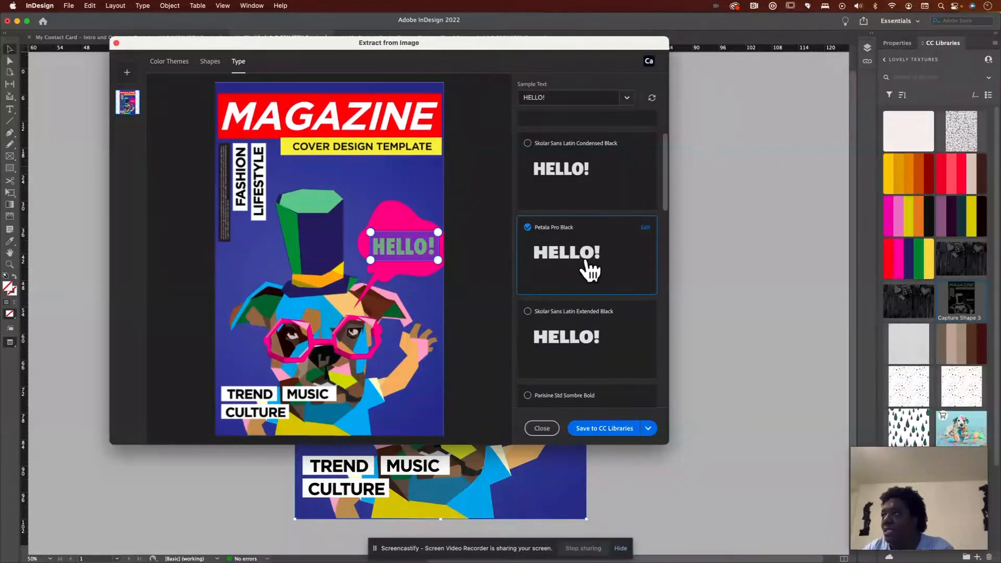
{"action": "scroll", "coordinate": [594, 276], "scroll_direction": "down", "scroll_amount": 1}
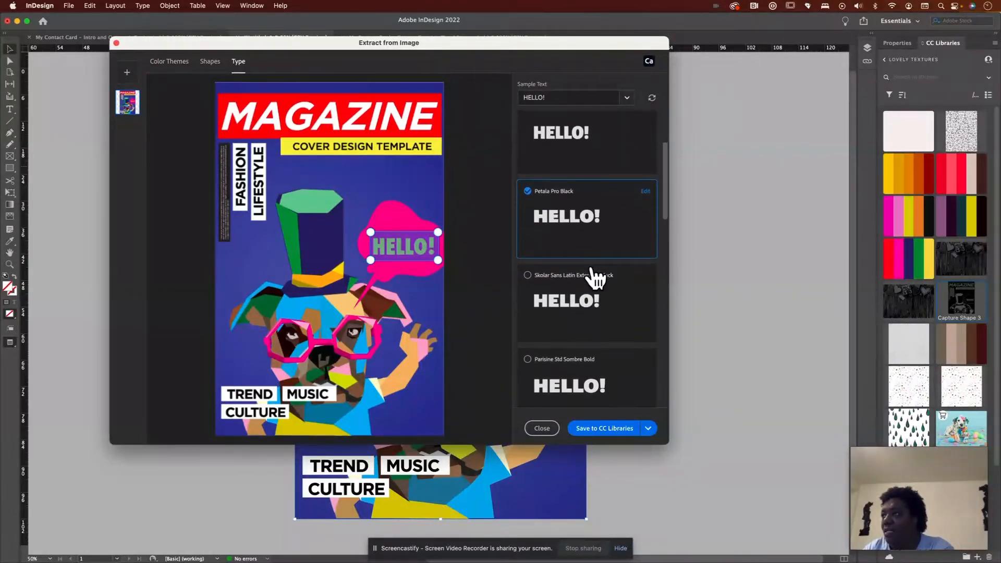
{"action": "left_click", "coordinate": [589, 428]}
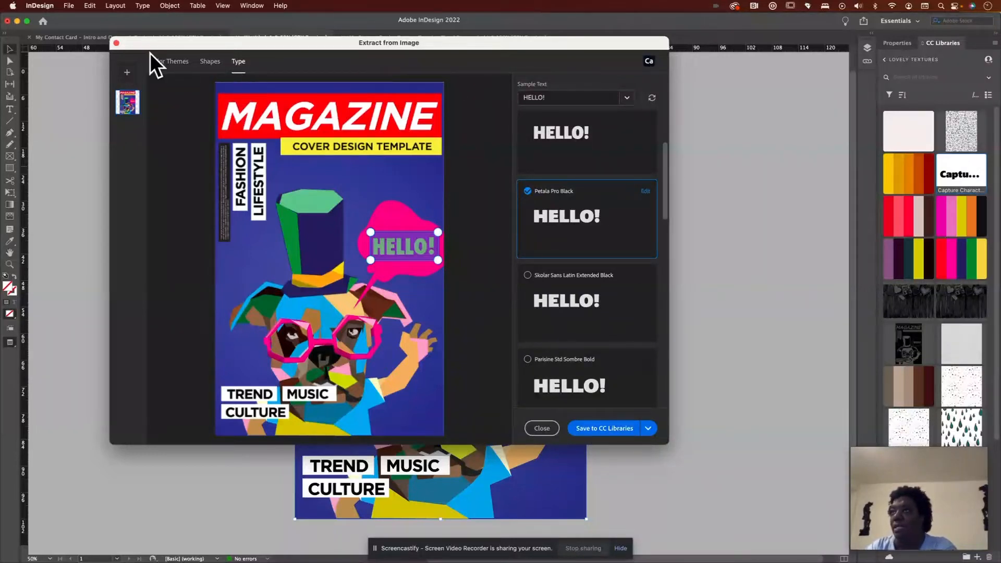
{"action": "left_click", "coordinate": [542, 430]}
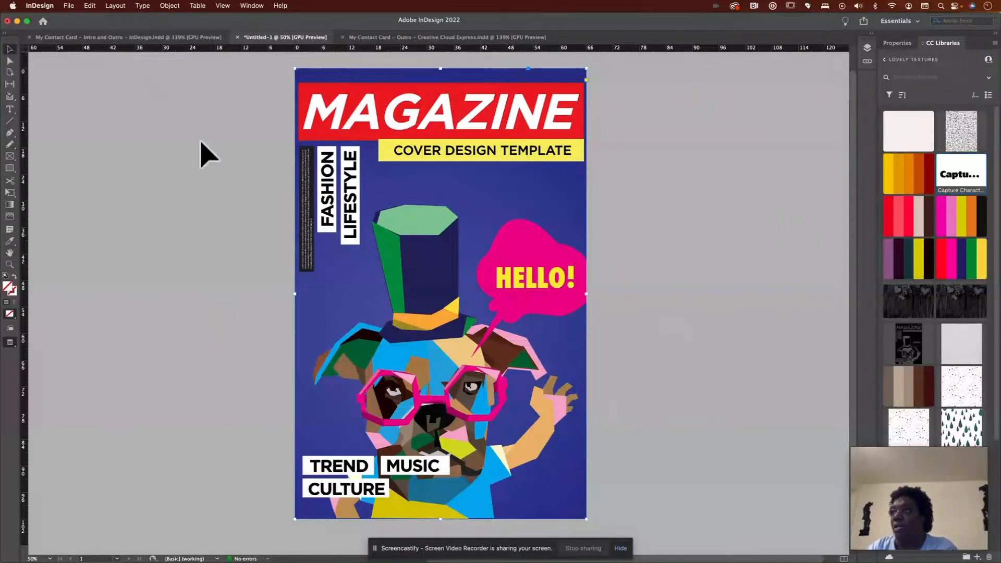
{"action": "left_click", "coordinate": [68, 5]}
{"action": "mouse_move", "coordinate": [76, 16]}
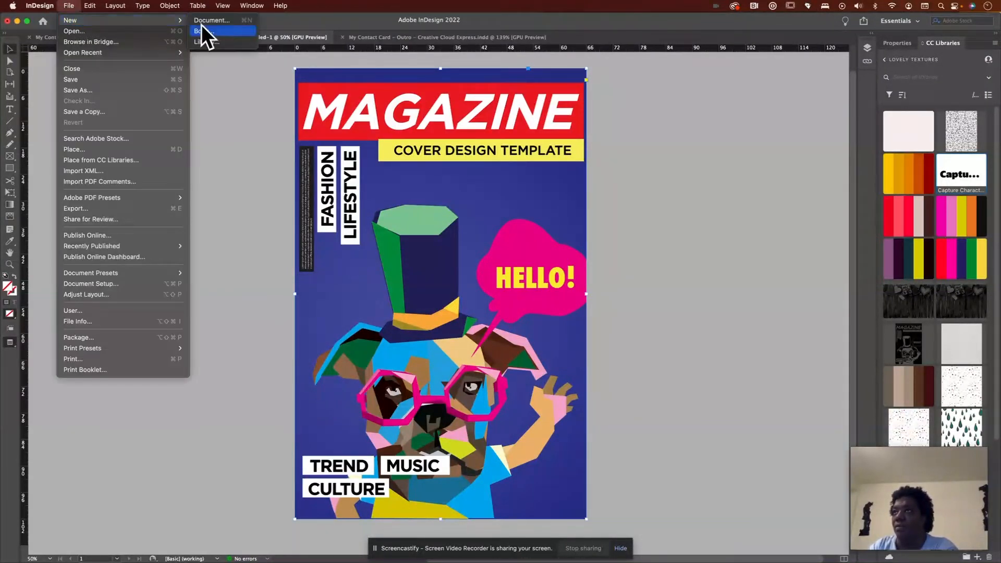
{"action": "left_click", "coordinate": [292, 137]}
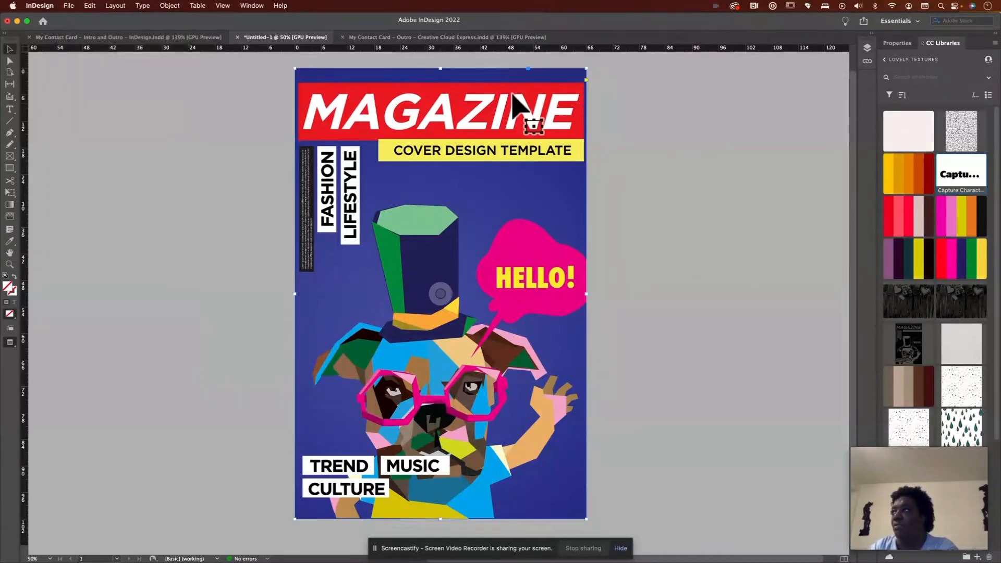
- Add a new layer above Layer 1, and hide and lock Layer 1 with the cover artwork
{"action": "left_click", "coordinate": [867, 47]}
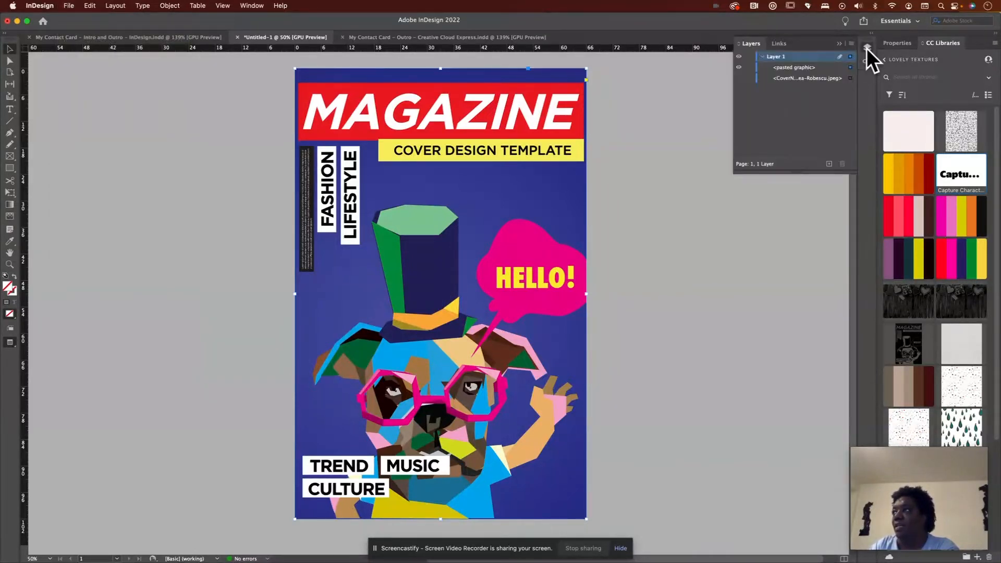
{"action": "left_click", "coordinate": [738, 66]}
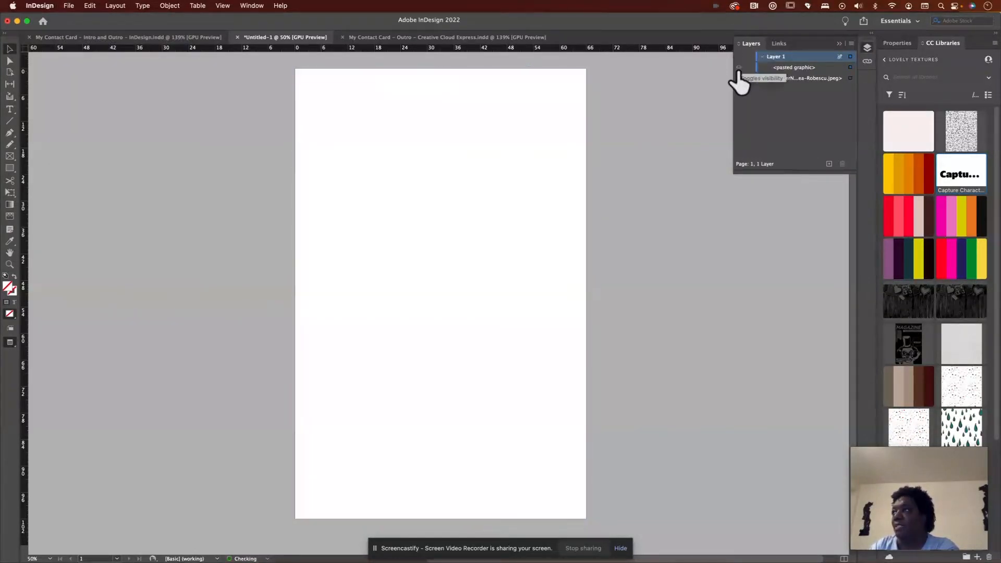
{"action": "left_click", "coordinate": [829, 164]}
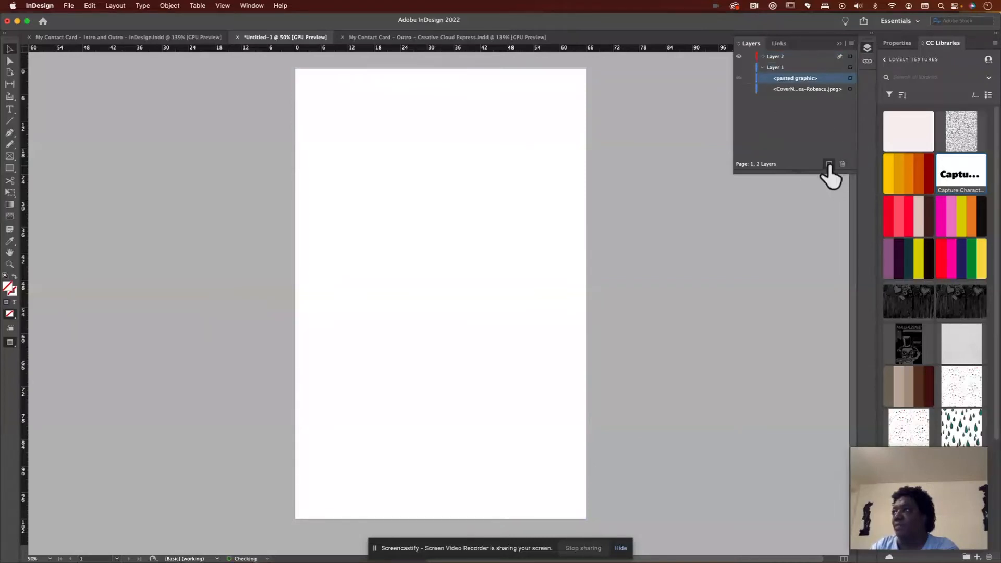
{"action": "left_click", "coordinate": [740, 67]}
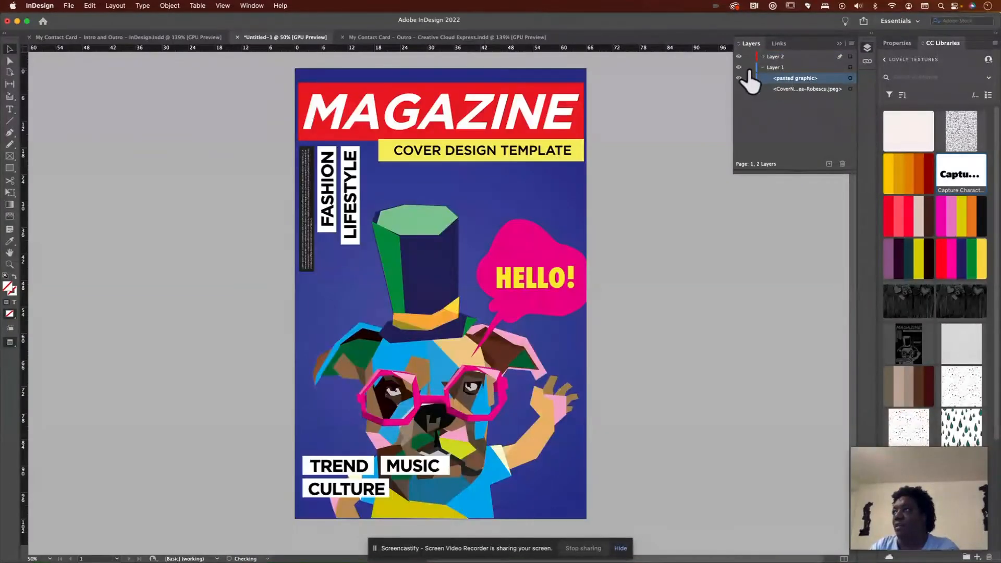
{"action": "left_click", "coordinate": [738, 67]}
{"action": "left_click", "coordinate": [749, 67]}
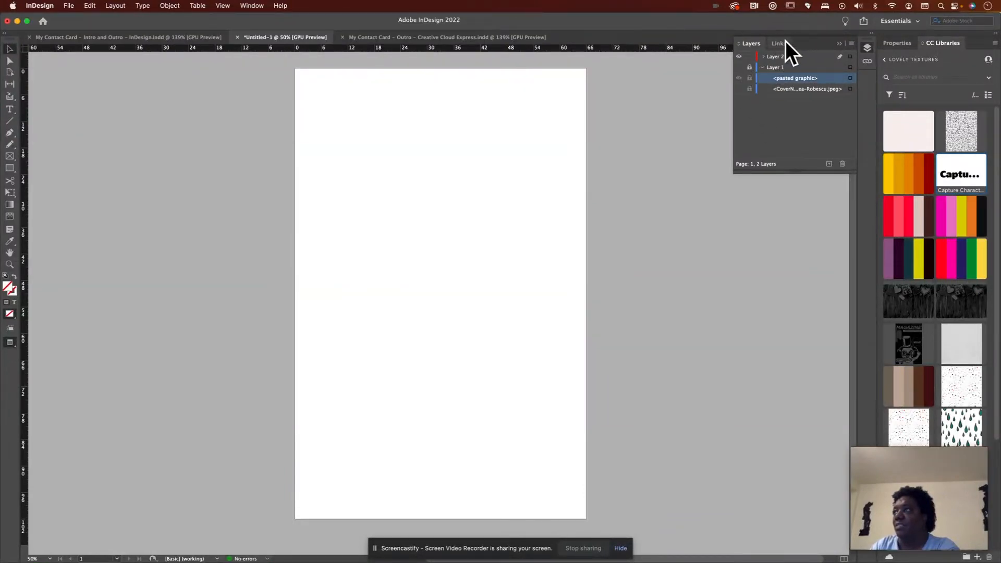
{"action": "left_click", "coordinate": [838, 43]}
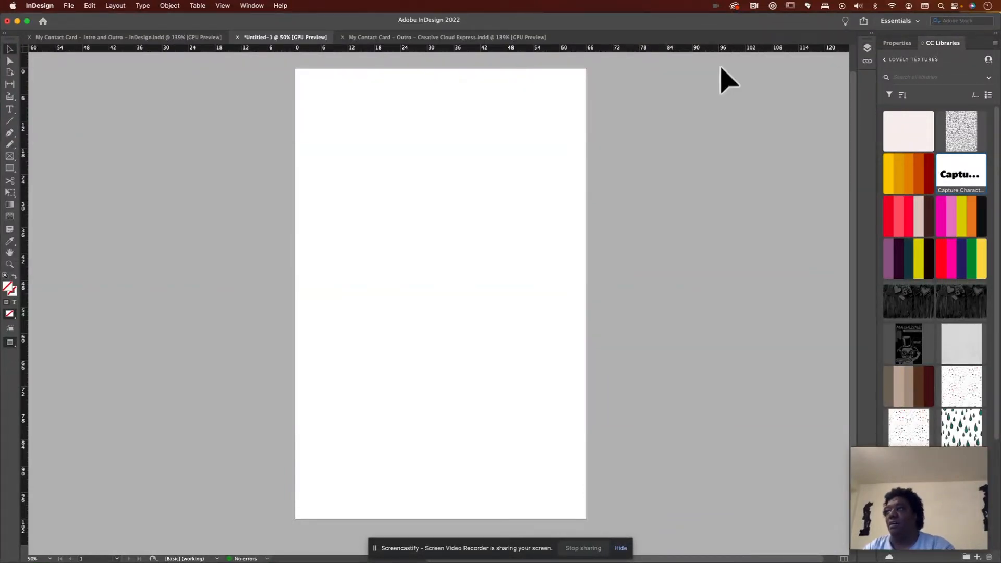
- Create a text frame about 64p9 wide and 26p4.5 high across the upper page, containing the text "Hello, it's me."
{"action": "left_click", "coordinate": [9, 108]}
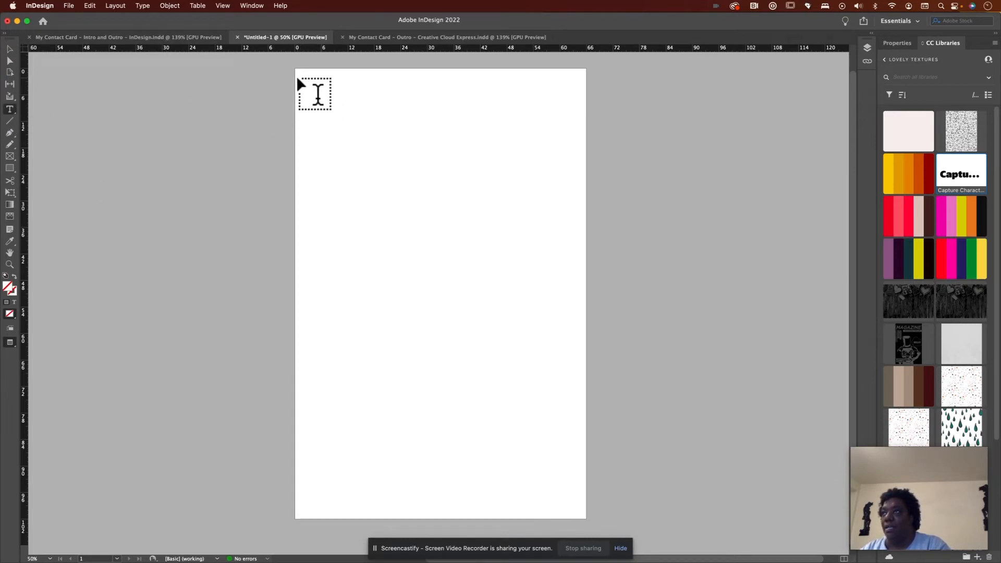
{"action": "left_click_drag", "start_coordinate": [297, 78], "coordinate": [583, 194]}
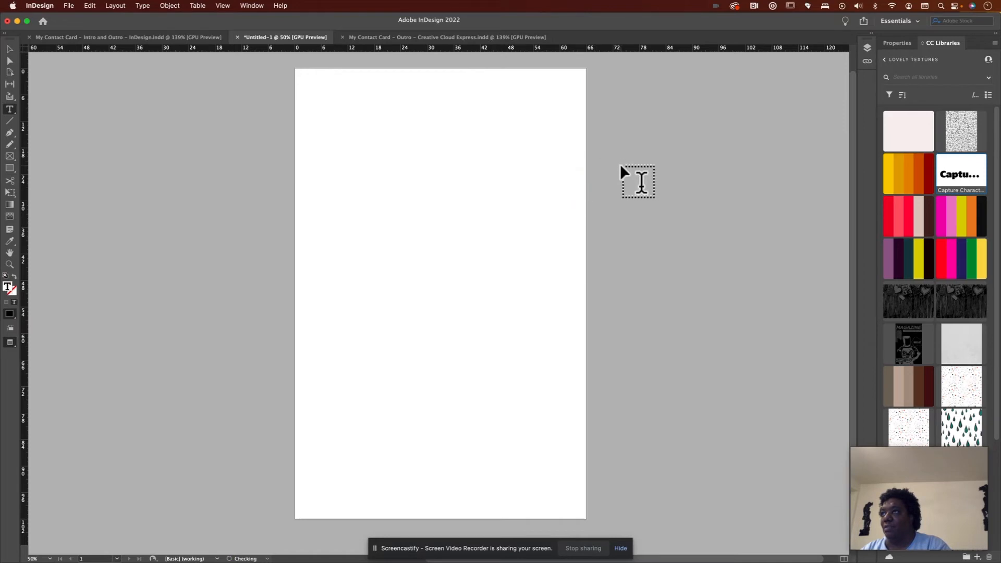
{"action": "type", "text": "Hello, it's me"}
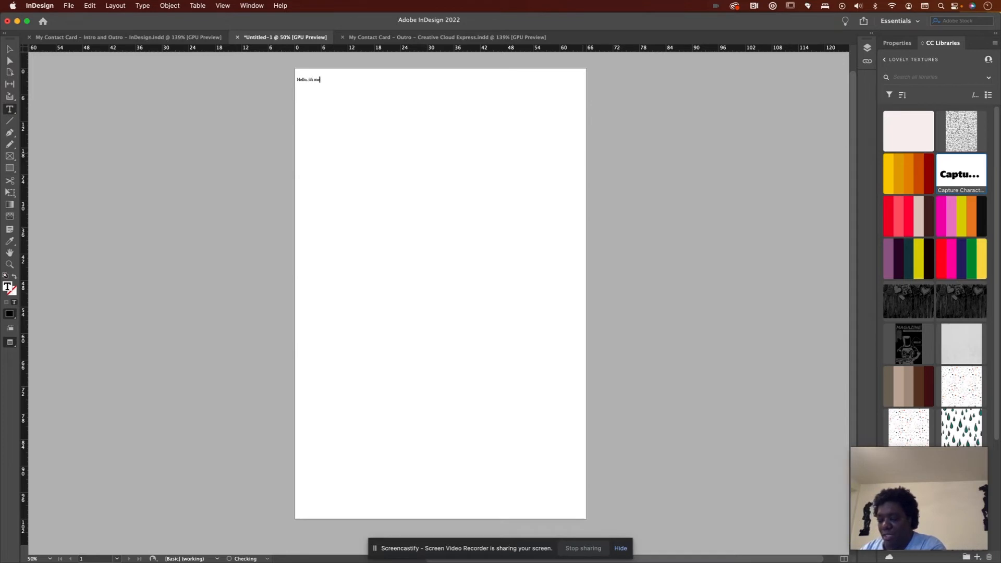
{"action": "type", "text": "."}
{"action": "left_click", "coordinate": [8, 49]}
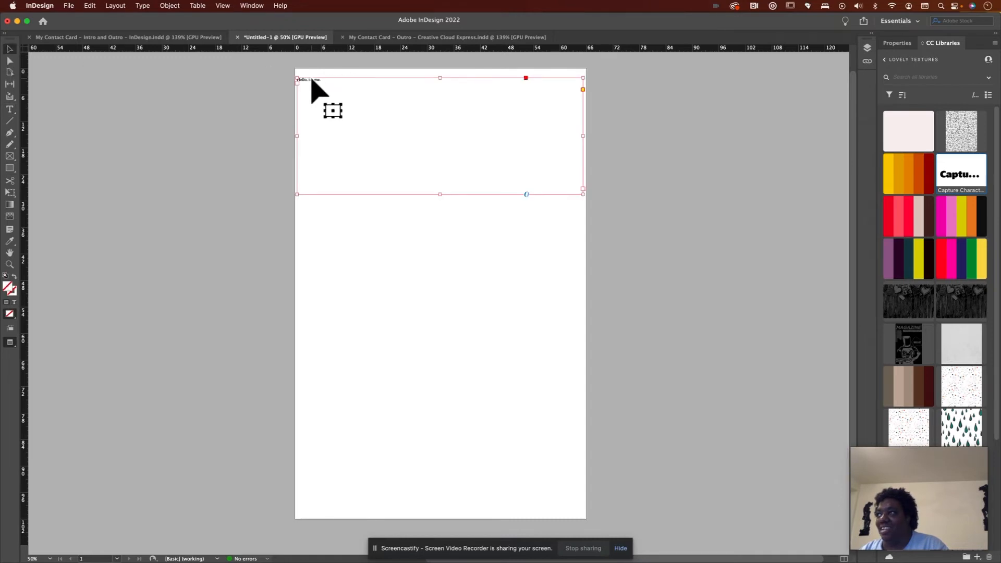
- Select the whole line "Hello, it's me." and set its font size to 72 pt
{"action": "left_click", "coordinate": [895, 43]}
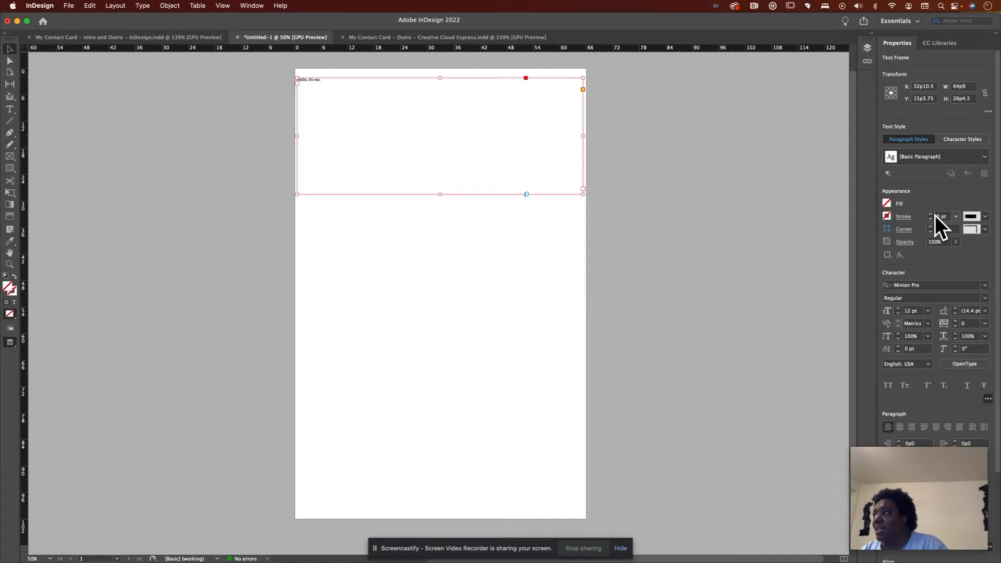
{"action": "left_click", "coordinate": [931, 231]}
{"action": "double_click", "coordinate": [322, 78]}
{"action": "triple_click", "coordinate": [322, 78]}
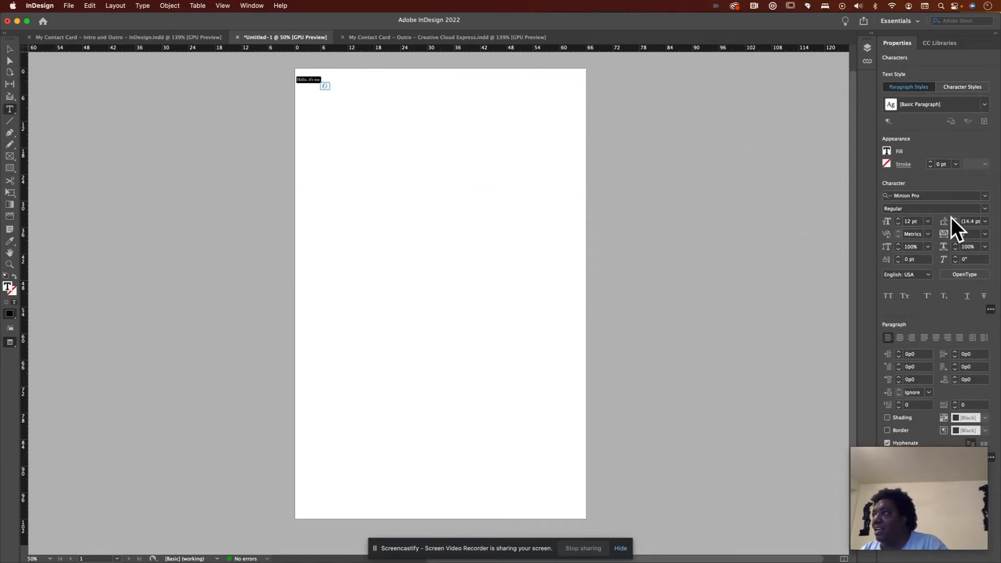
{"action": "left_click", "coordinate": [927, 221]}
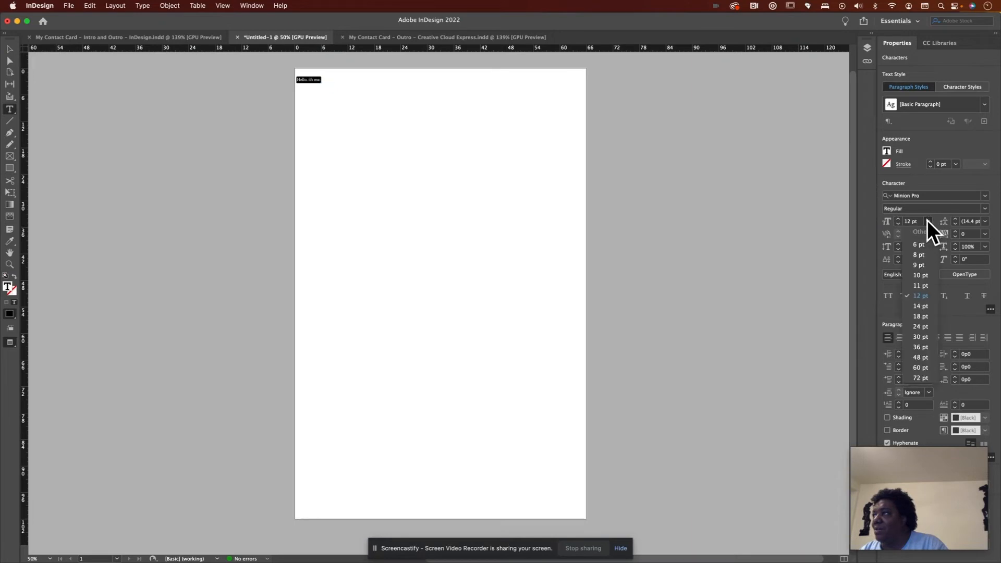
{"action": "left_click", "coordinate": [922, 378]}
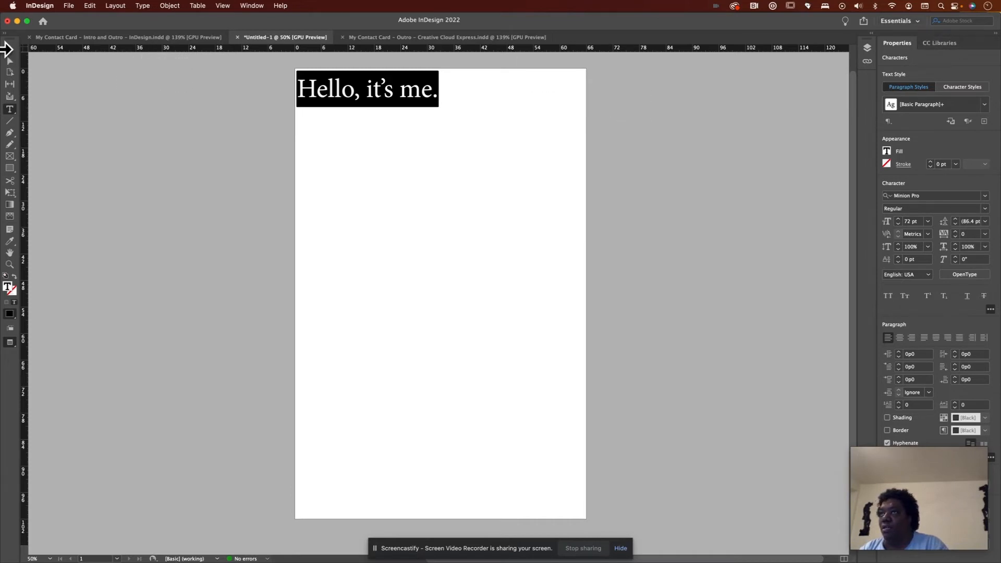
- Resize the text frame to start at the page's upper edge and end about halfway down, about 51p6 high
{"action": "left_click", "coordinate": [8, 49]}
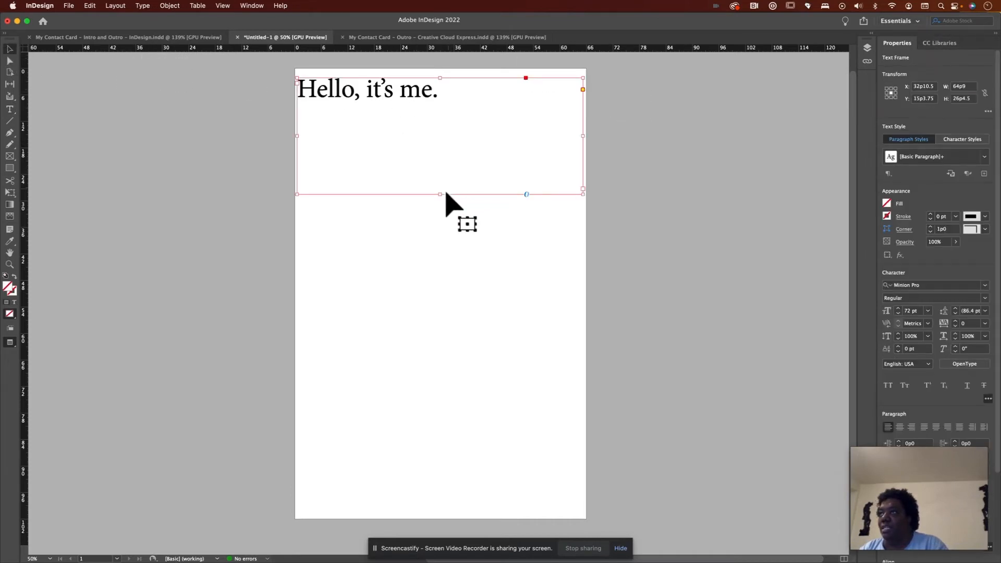
{"action": "left_click_drag", "start_coordinate": [438, 193], "coordinate": [449, 516]}
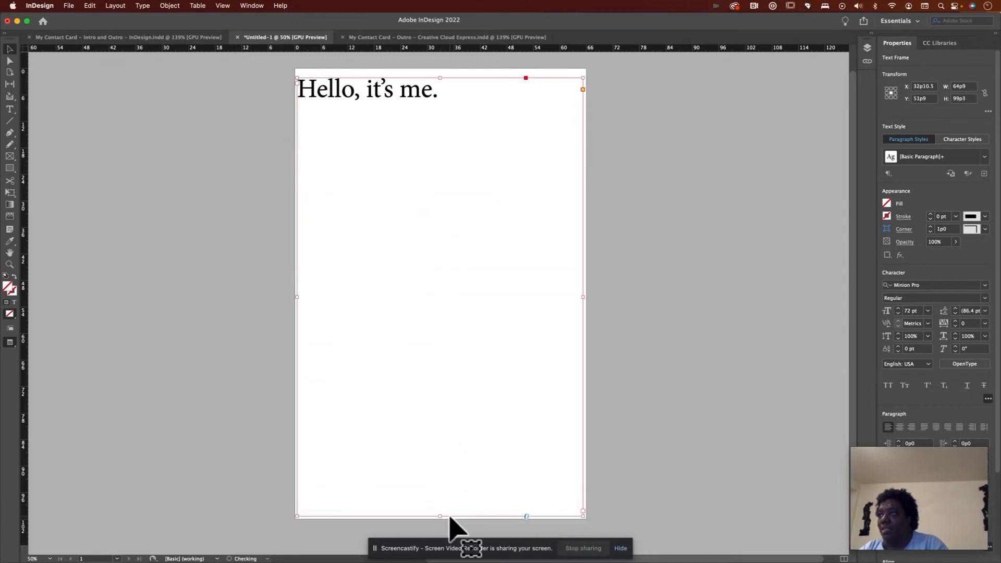
{"action": "left_click_drag", "start_coordinate": [441, 79], "coordinate": [442, 70]}
{"action": "left_click_drag", "start_coordinate": [441, 516], "coordinate": [440, 296]}
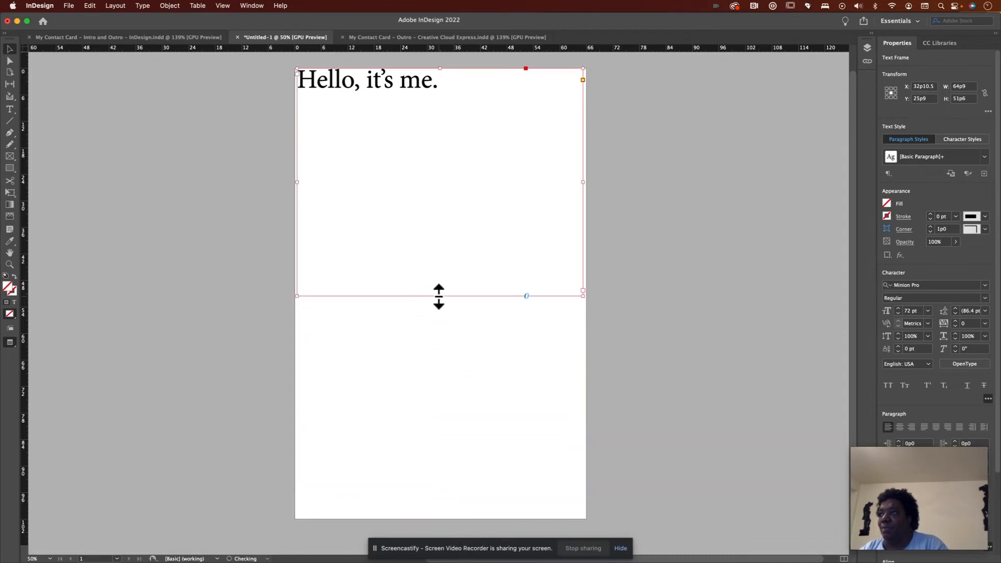
- Rename the captured red, pink, navy, green and yellow color theme in the Lovely Textures library as "Magazine"
{"action": "left_click", "coordinate": [646, 237]}
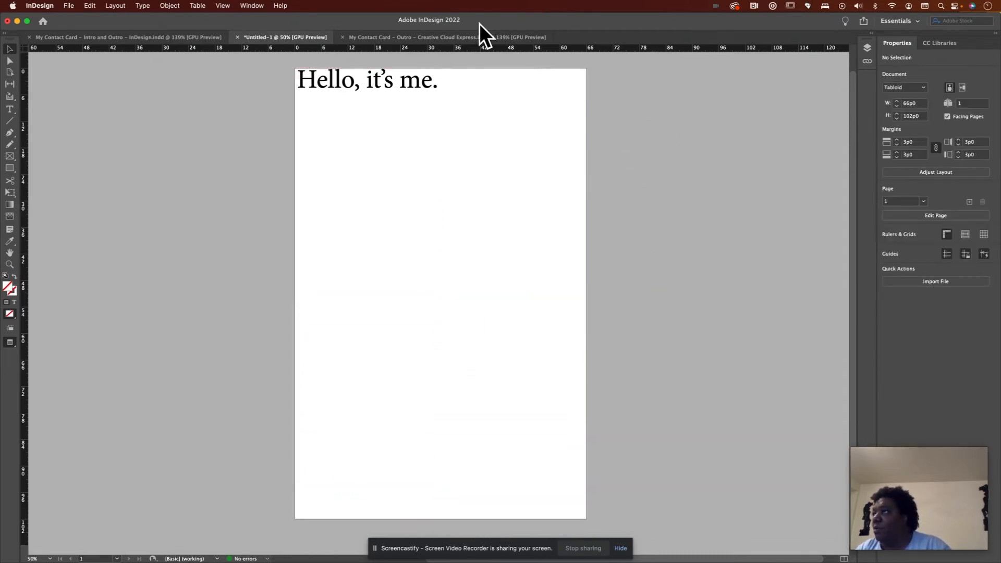
{"action": "left_click", "coordinate": [421, 89]}
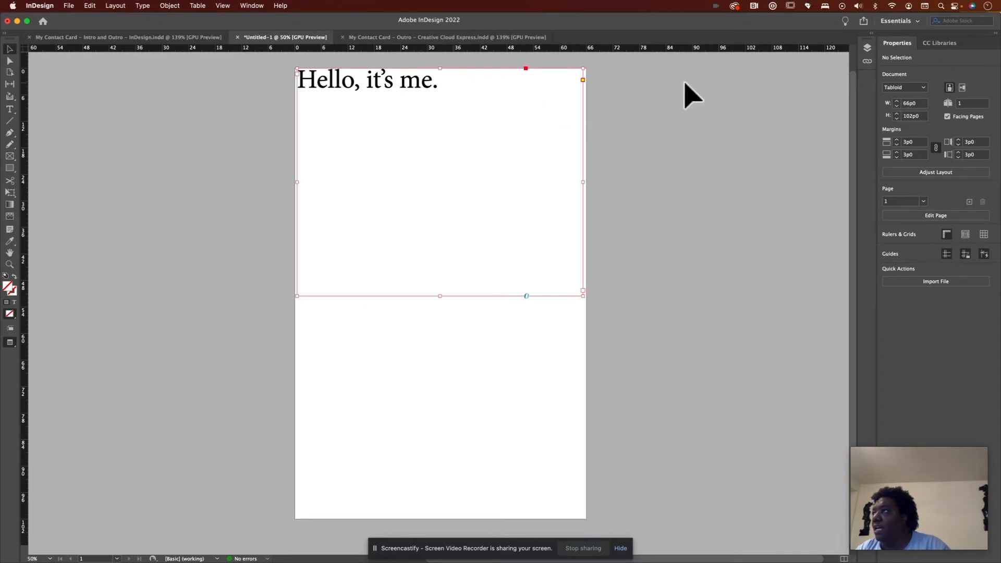
{"action": "left_click", "coordinate": [922, 43]}
{"action": "left_click", "coordinate": [627, 144]}
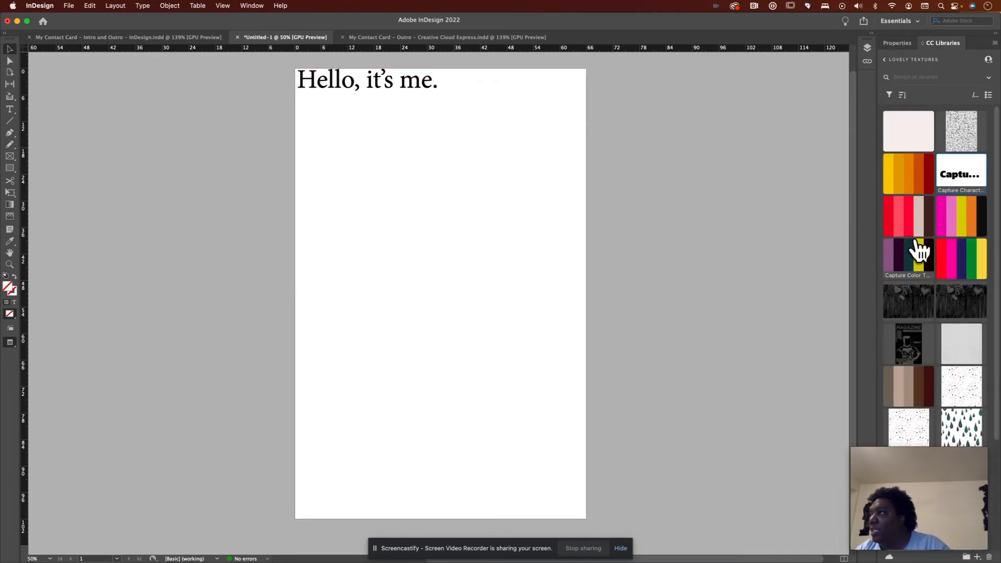
{"action": "double_click", "coordinate": [960, 275]}
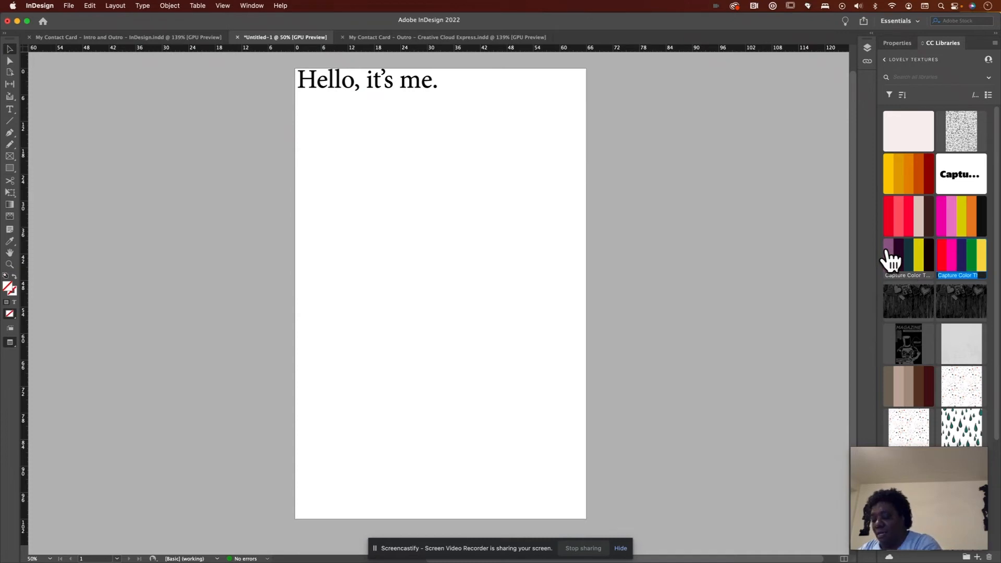
{"action": "mouse_move", "coordinate": [891, 258]}
{"action": "type", "text": "Ex"}
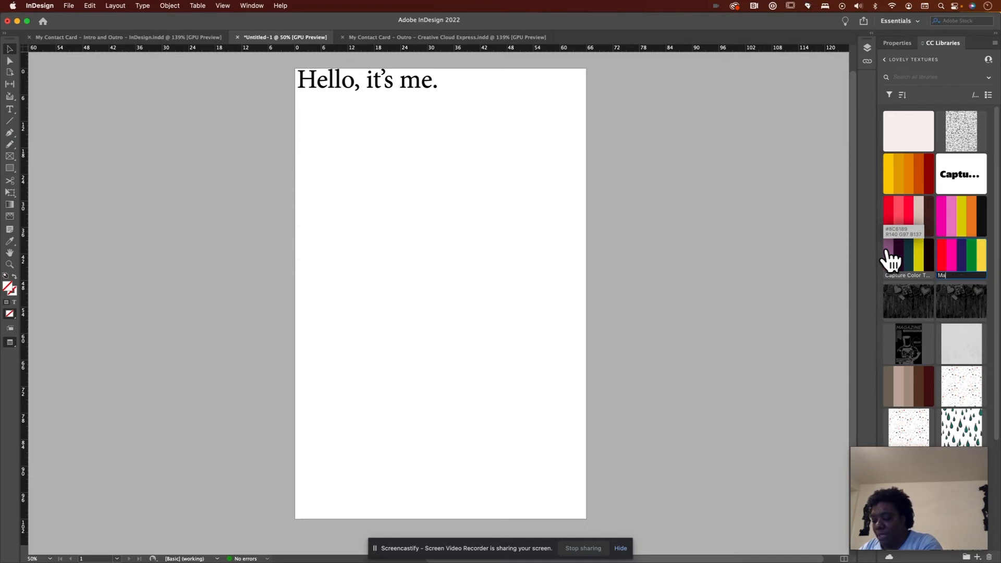
{"action": "type", "text": "zine"}
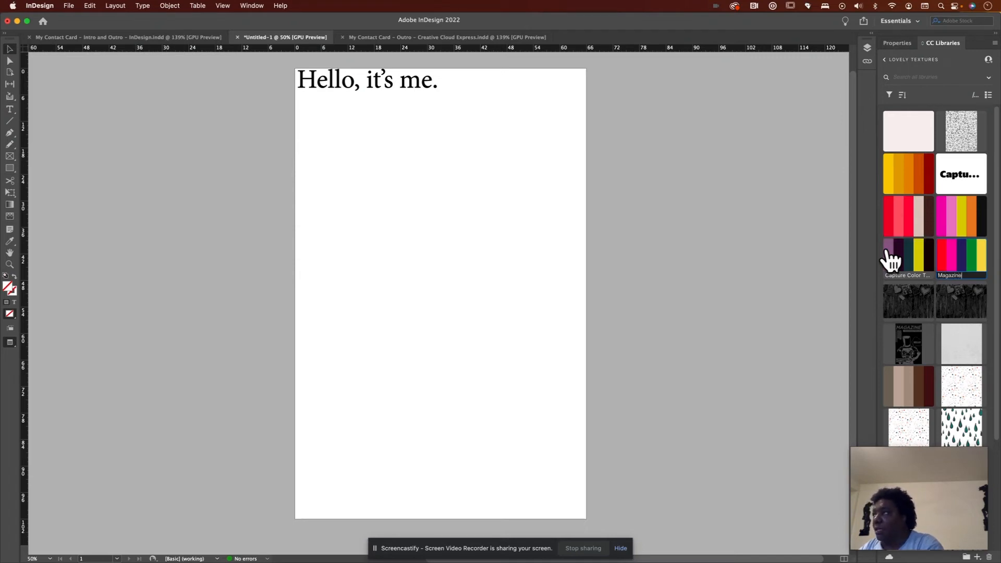
{"action": "key", "text": "Return"}
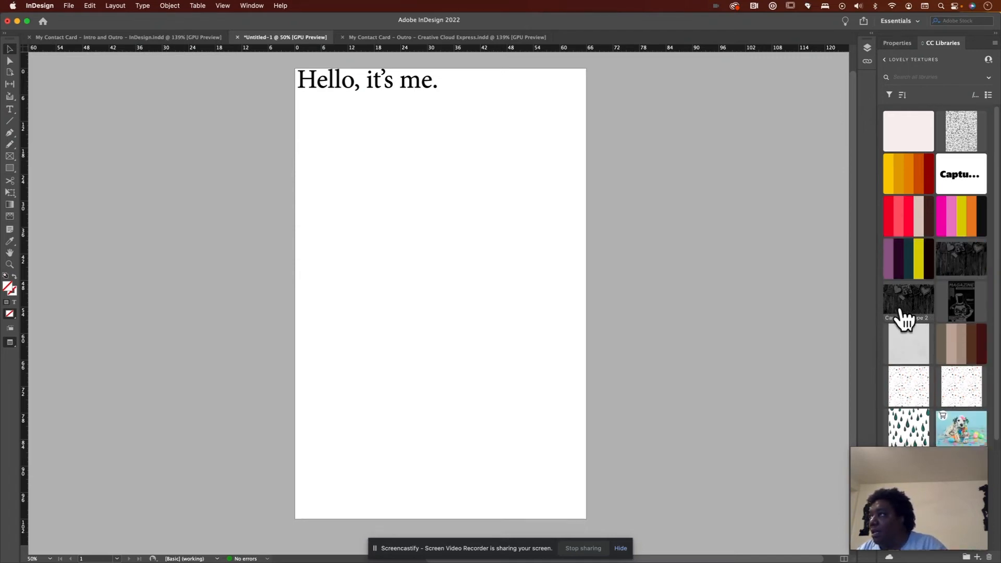
- Rename the captured magazine cover shape in the library as "Magazine Shape"
{"action": "double_click", "coordinate": [967, 317]}
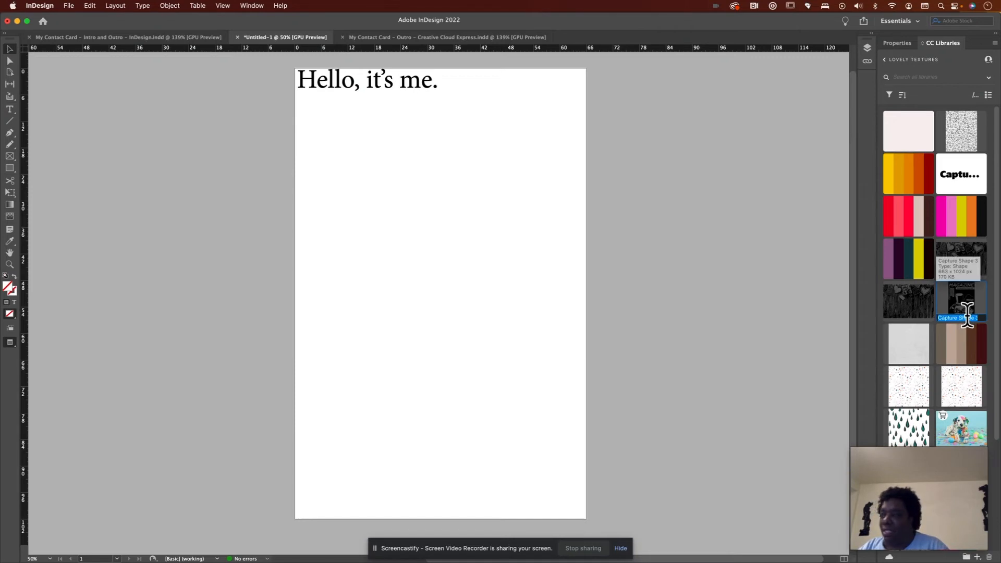
{"action": "type", "text": "Maga"}
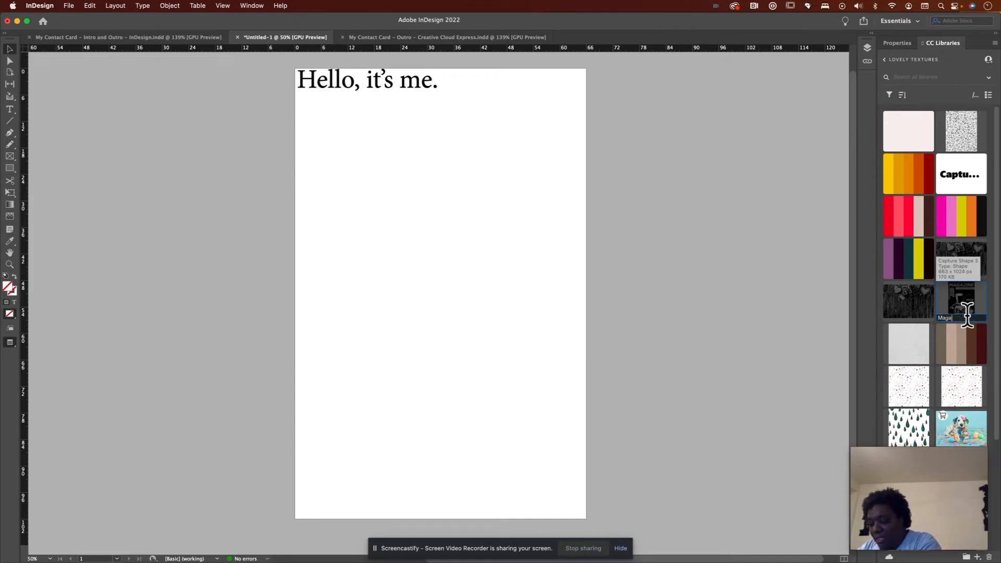
{"action": "type", "text": "zine Shape"}
{"action": "key", "text": "Return"}
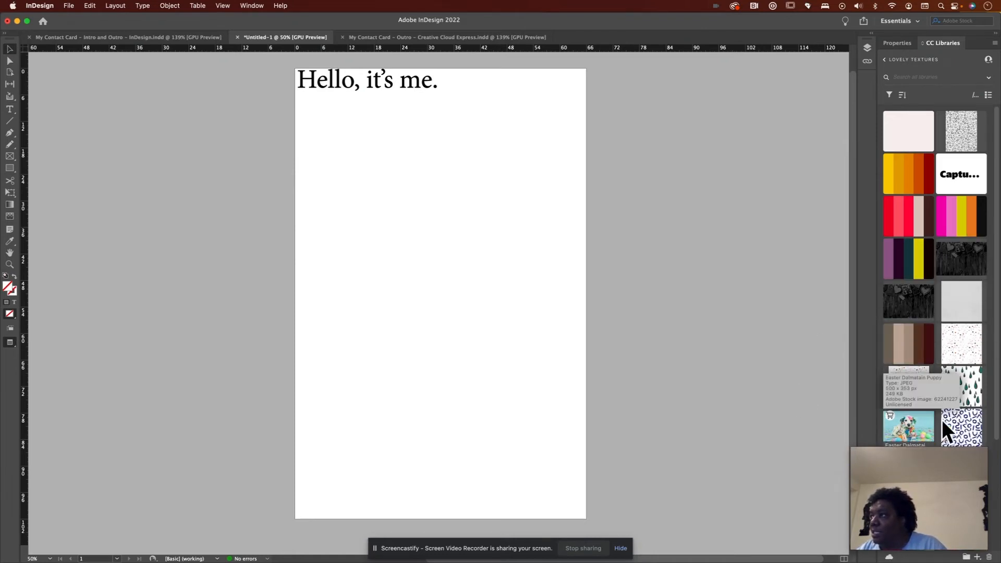
{"action": "mouse_move", "coordinate": [888, 449]}
{"action": "left_click_drag", "start_coordinate": [881, 453], "coordinate": [727, 447]}
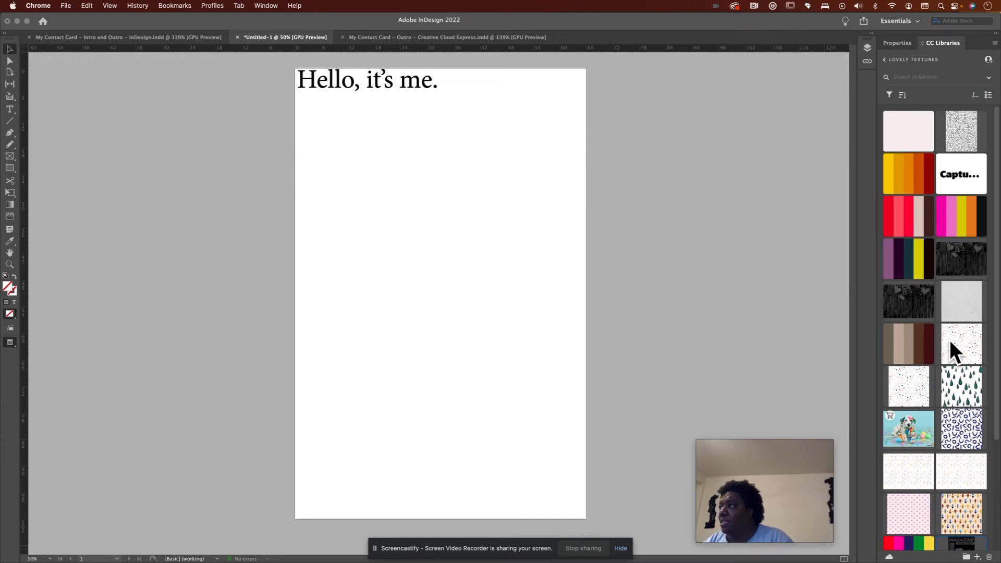
- Rename the captured character style in the library as "Magazine Text"
{"action": "left_click", "coordinate": [958, 173]}
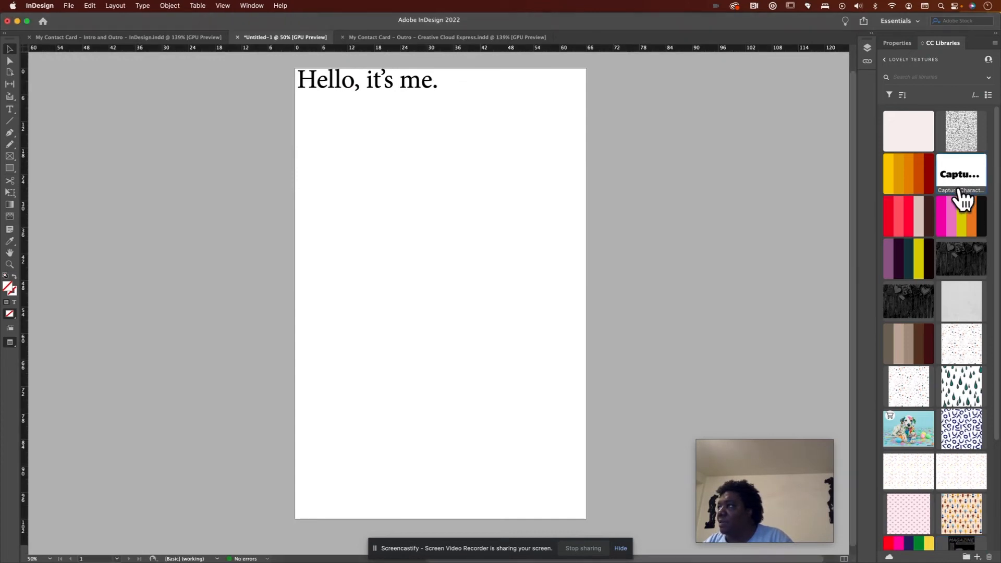
{"action": "left_click", "coordinate": [959, 190]}
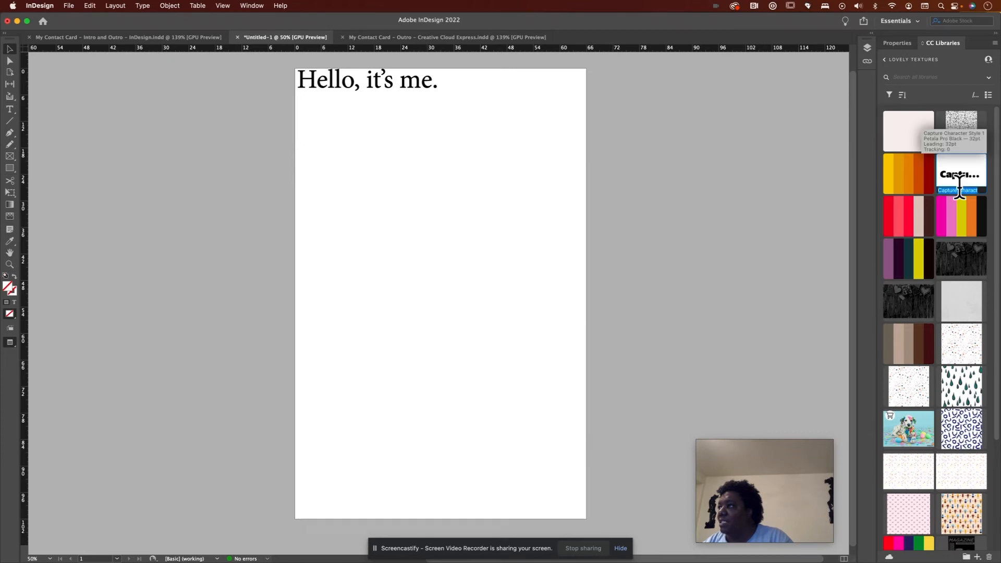
{"action": "type", "text": "Ma"}
{"action": "type", "text": "gazi"}
{"action": "type", "text": "ne Title"}
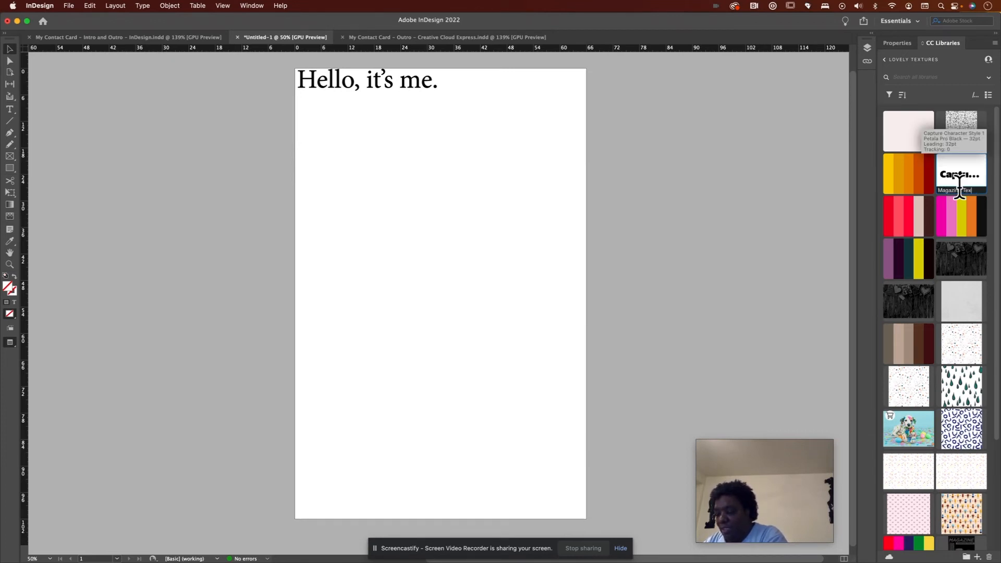
{"action": "key", "text": "Return"}
- Place the Magazine Shape graphic from the library below the headline, spanning the full page width
{"action": "scroll", "coordinate": [927, 371], "scroll_direction": "down", "scroll_amount": 5}
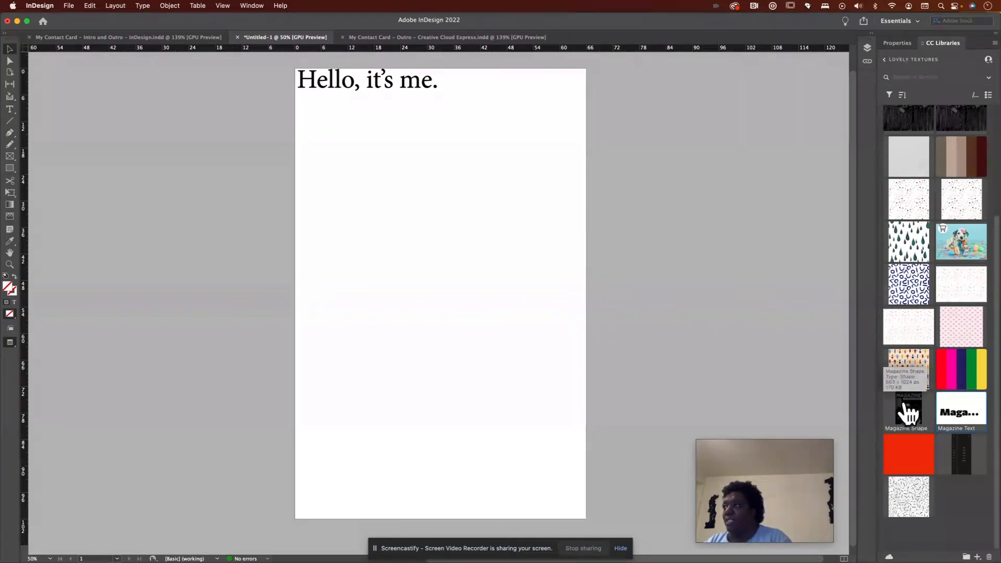
{"action": "left_click_drag", "start_coordinate": [906, 406], "coordinate": [587, 272]}
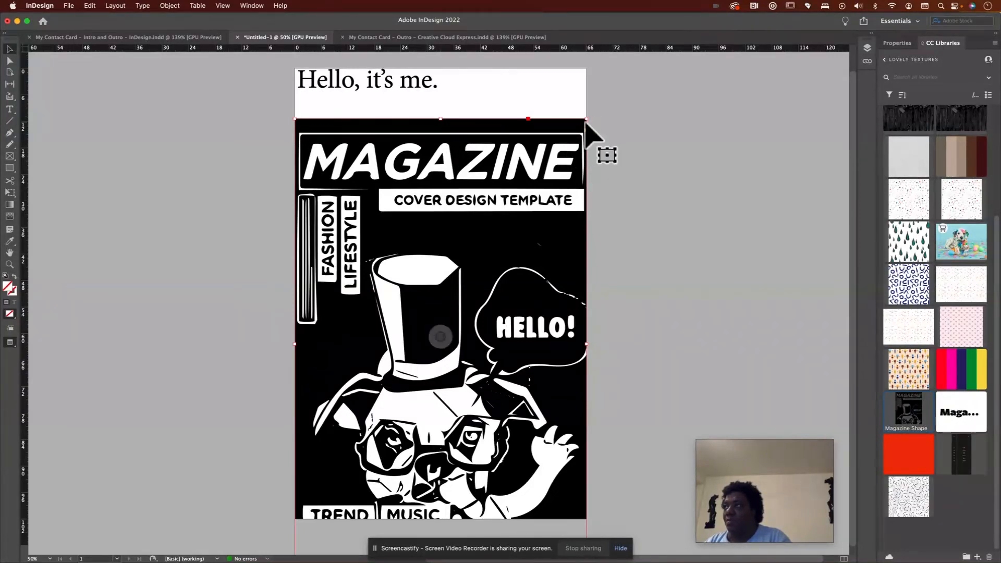
{"action": "left_click_drag", "start_coordinate": [587, 120], "coordinate": [476, 135]}
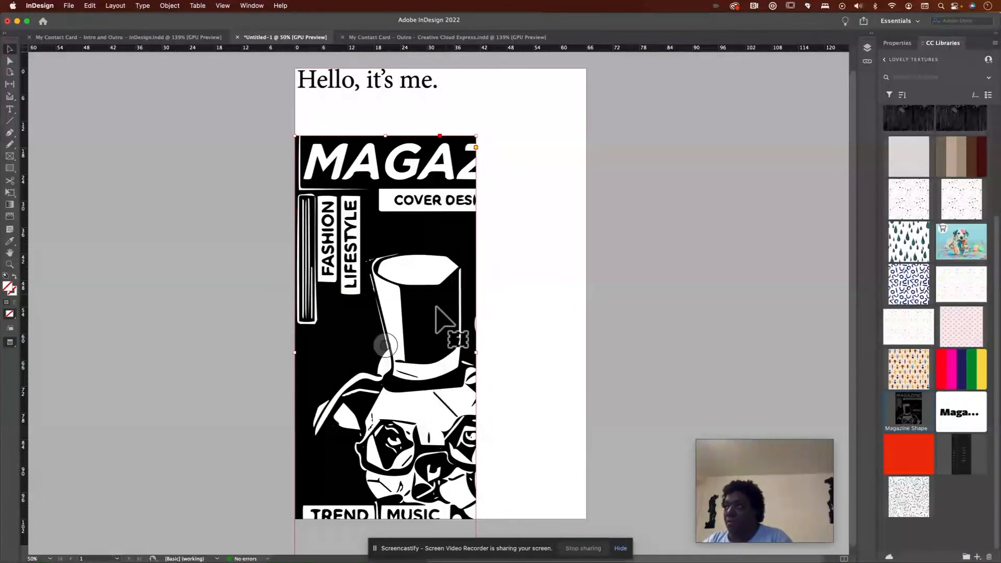
{"action": "scroll", "coordinate": [438, 326], "scroll_direction": "down", "scroll_amount": 1}
{"action": "key", "text": "super+z"}
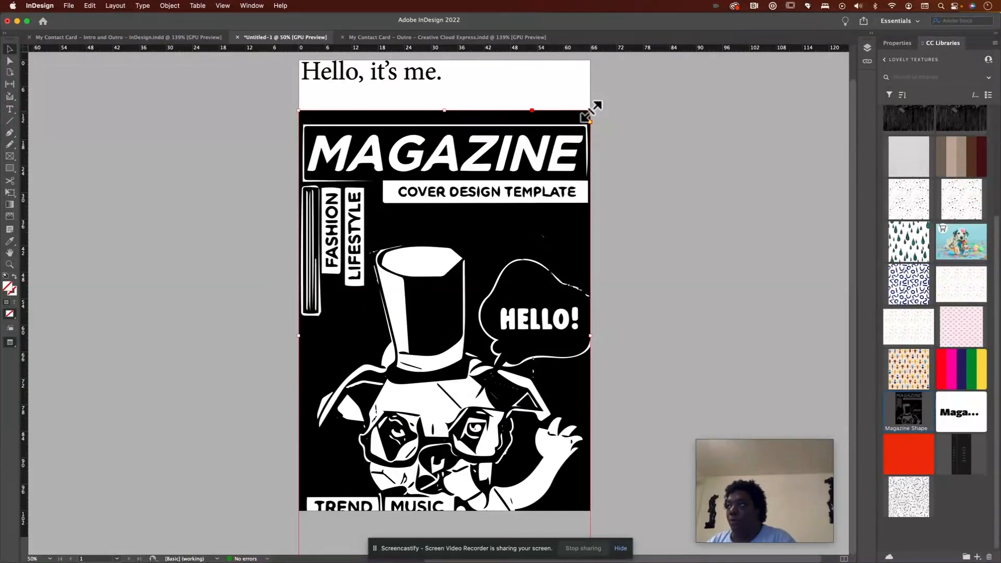
- Scale the placed magazine shape proportionally to about 70% of the page width and move it up to just below the headline
{"action": "left_click_drag", "start_coordinate": [591, 111], "coordinate": [494, 183]}
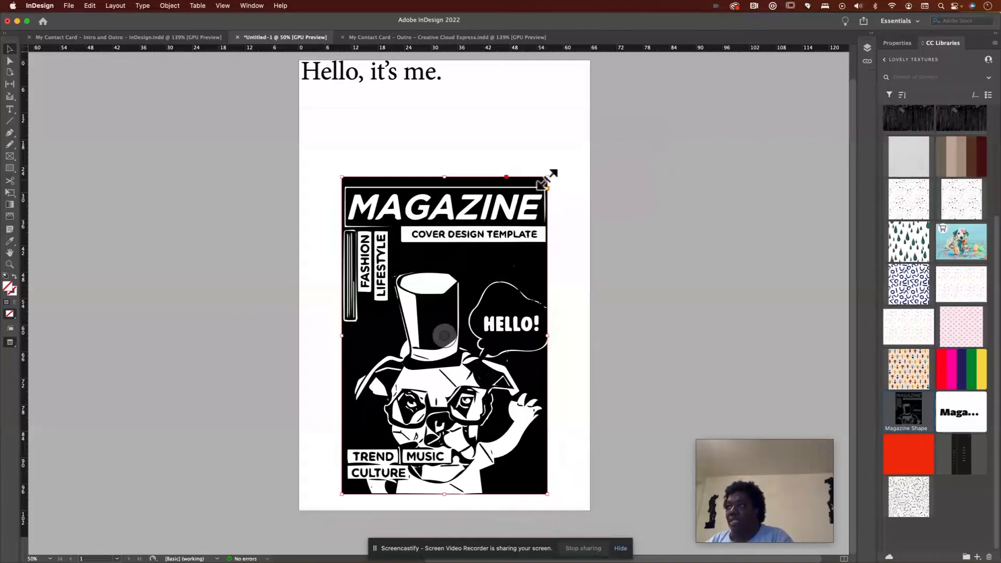
{"action": "left_click_drag", "start_coordinate": [542, 180], "coordinate": [516, 214]}
{"action": "left_click_drag", "start_coordinate": [548, 175], "coordinate": [521, 206]}
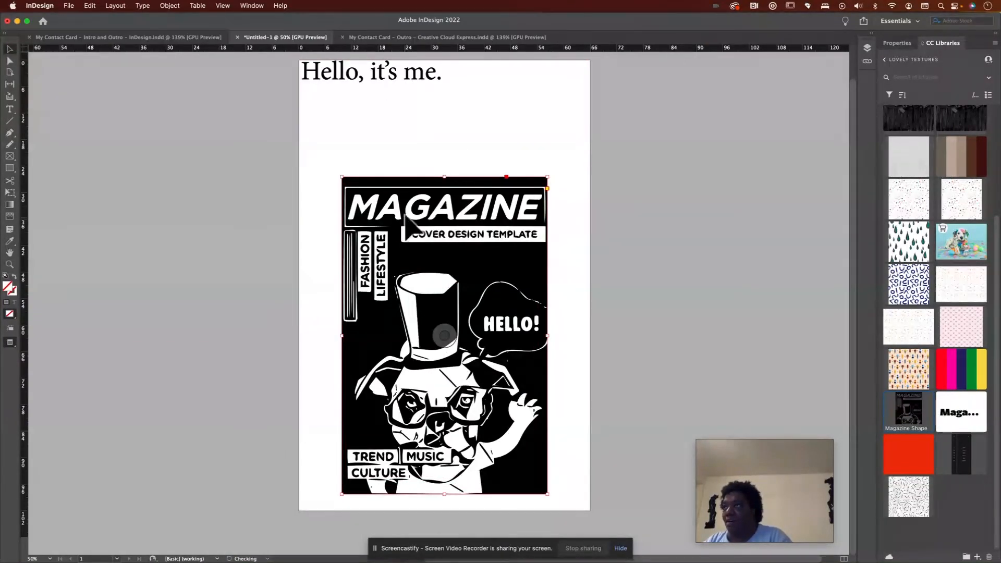
{"action": "left_click_drag", "start_coordinate": [411, 223], "coordinate": [407, 179]}
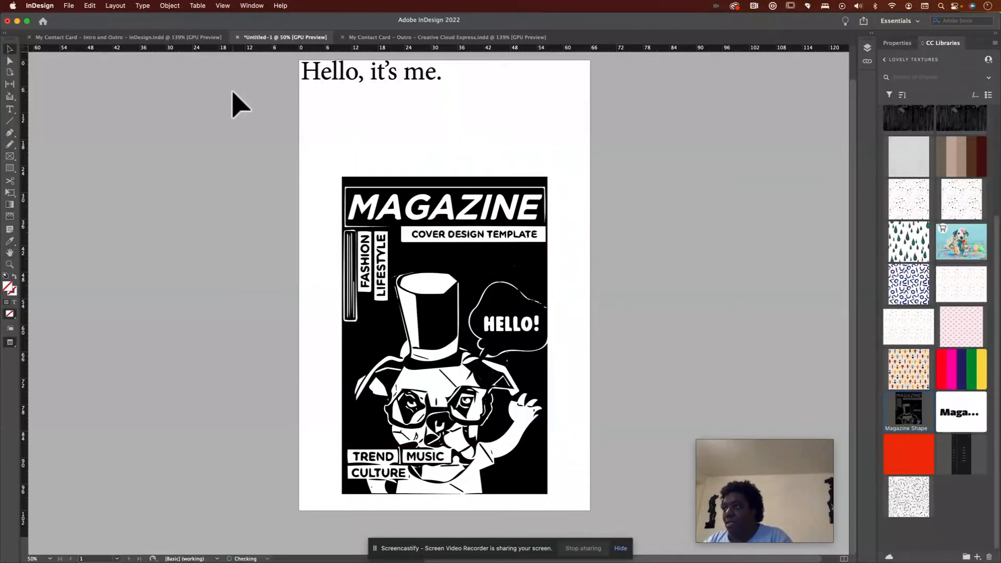
{"action": "left_click_drag", "start_coordinate": [425, 214], "coordinate": [443, 174]}
- Select the whole line "Hello, it's me.", apply the Magazine Text character style from the library, and keep the Character Styles panel clear of the artwork
{"action": "left_click", "coordinate": [364, 86]}
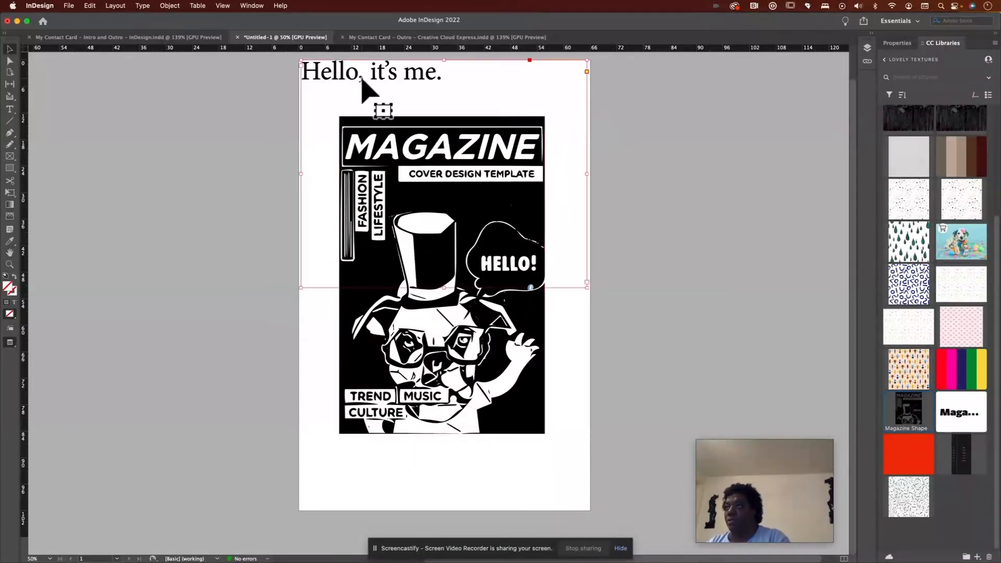
{"action": "double_click", "coordinate": [346, 73]}
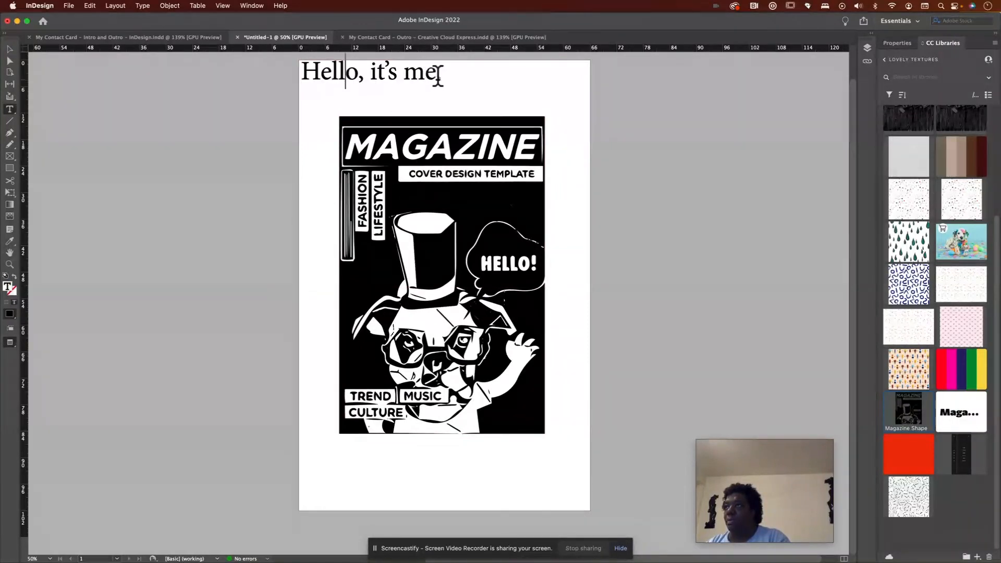
{"action": "left_click_drag", "start_coordinate": [442, 73], "coordinate": [290, 61]}
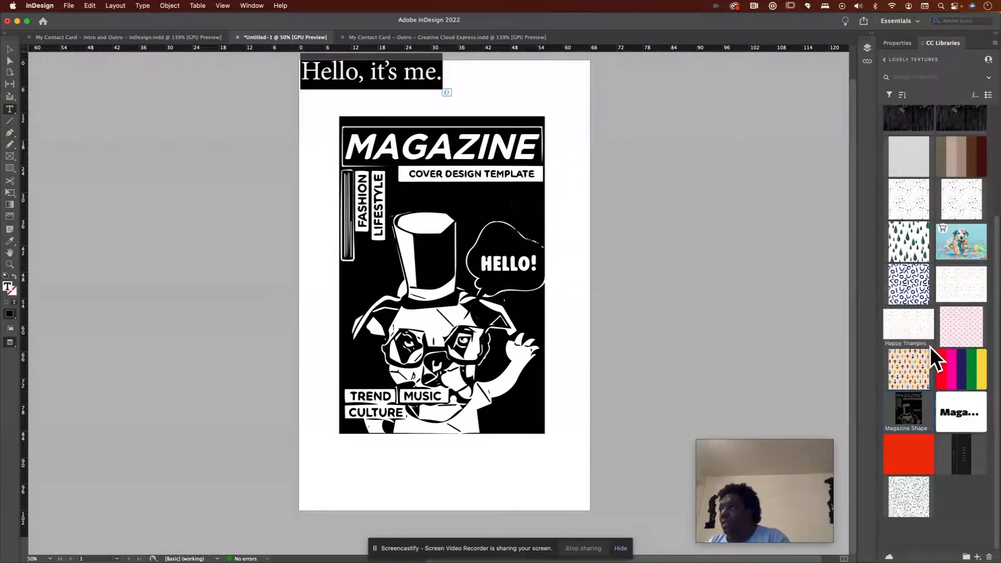
{"action": "left_click", "coordinate": [968, 414]}
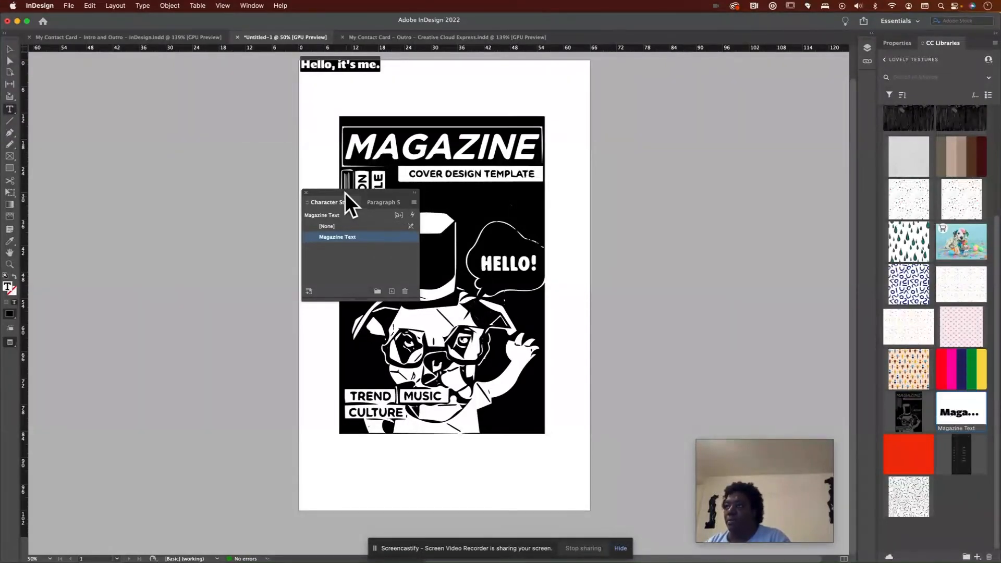
{"action": "left_click_drag", "start_coordinate": [345, 193], "coordinate": [179, 115]}
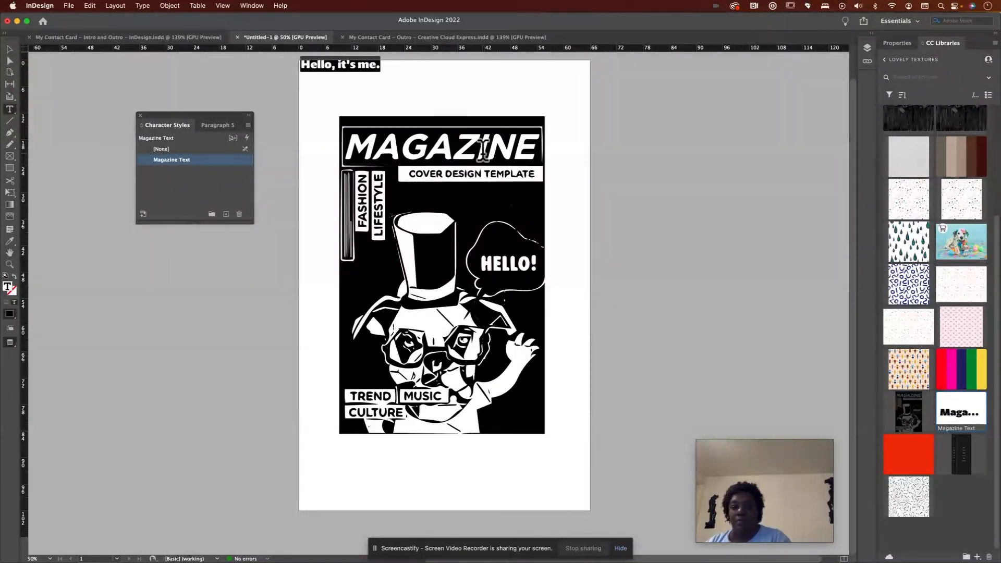
{"action": "key", "text": "super+z"}
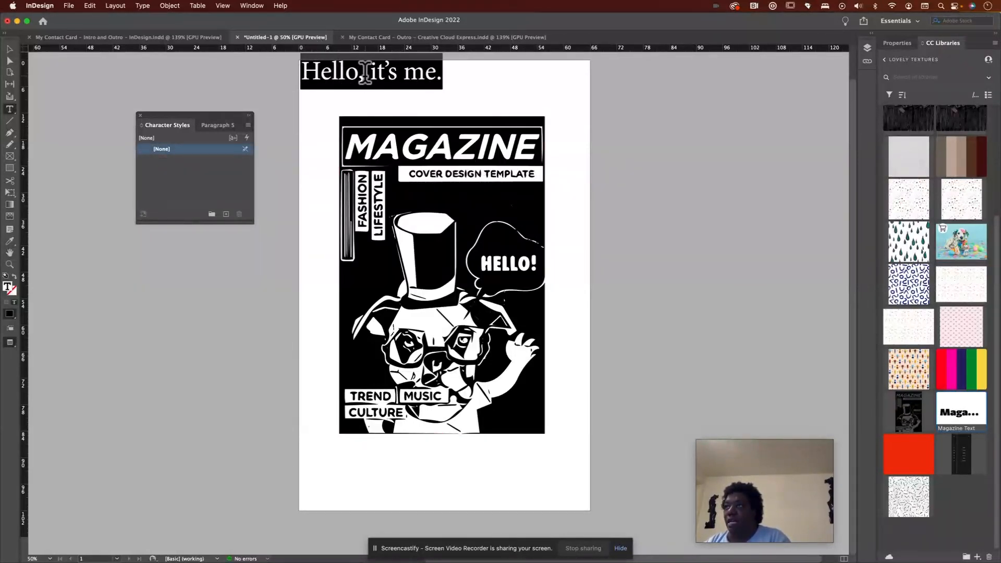
{"action": "left_click", "coordinate": [968, 409]}
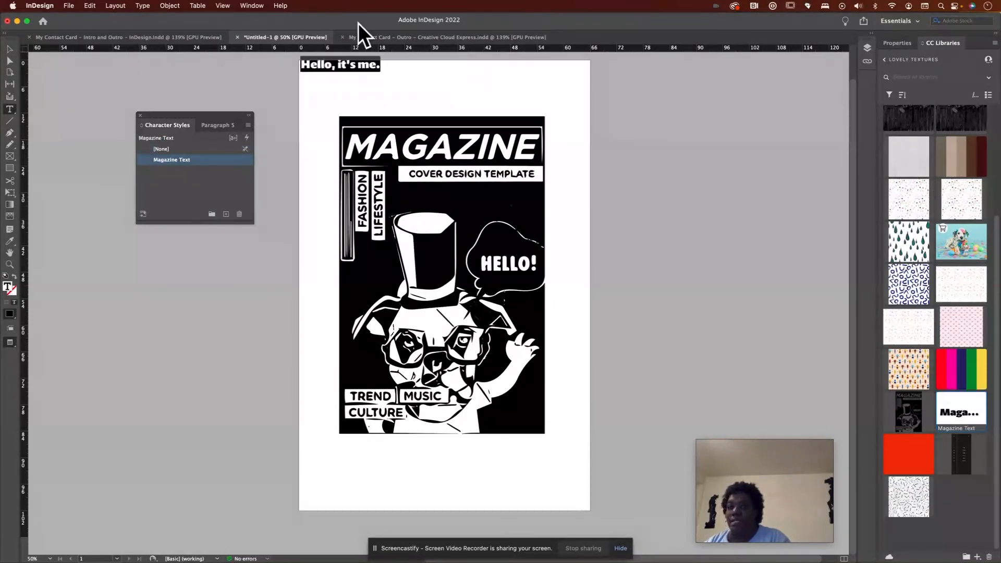
- Set the headline's font size to 72 pt and move its frame so the text sits above the artwork, aligned with its left edge
{"action": "left_click", "coordinate": [897, 43]}
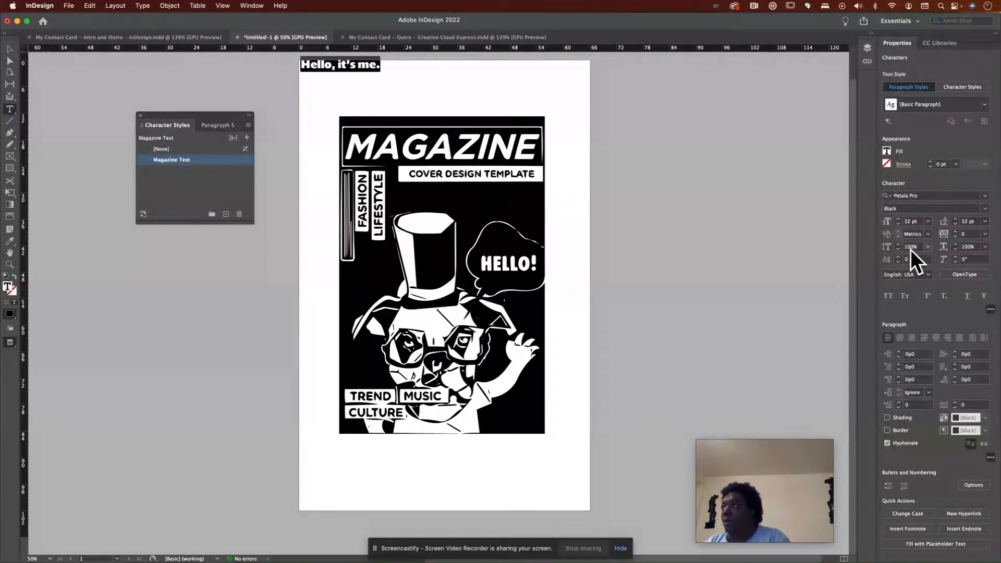
{"action": "left_click", "coordinate": [928, 221]}
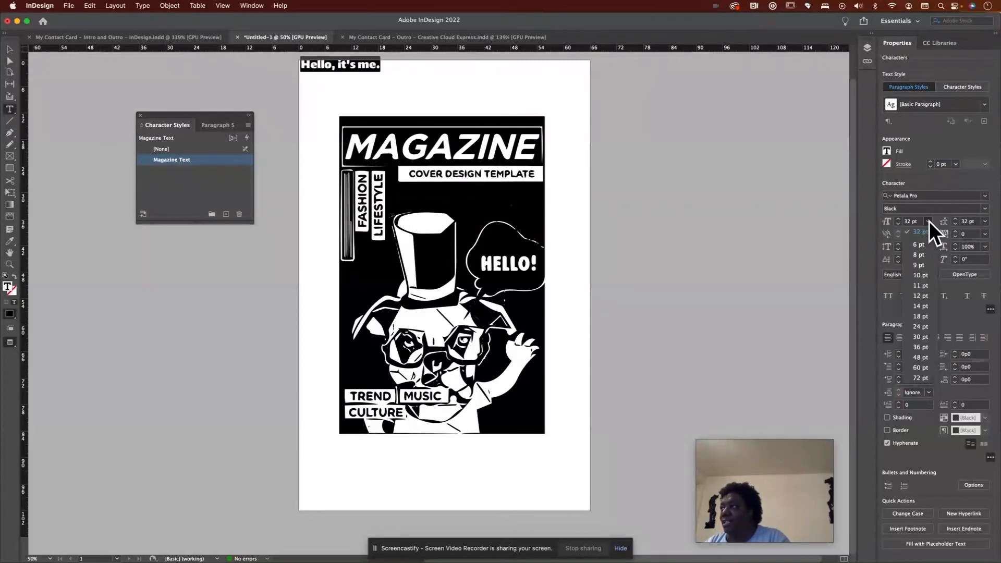
{"action": "left_click", "coordinate": [926, 377]}
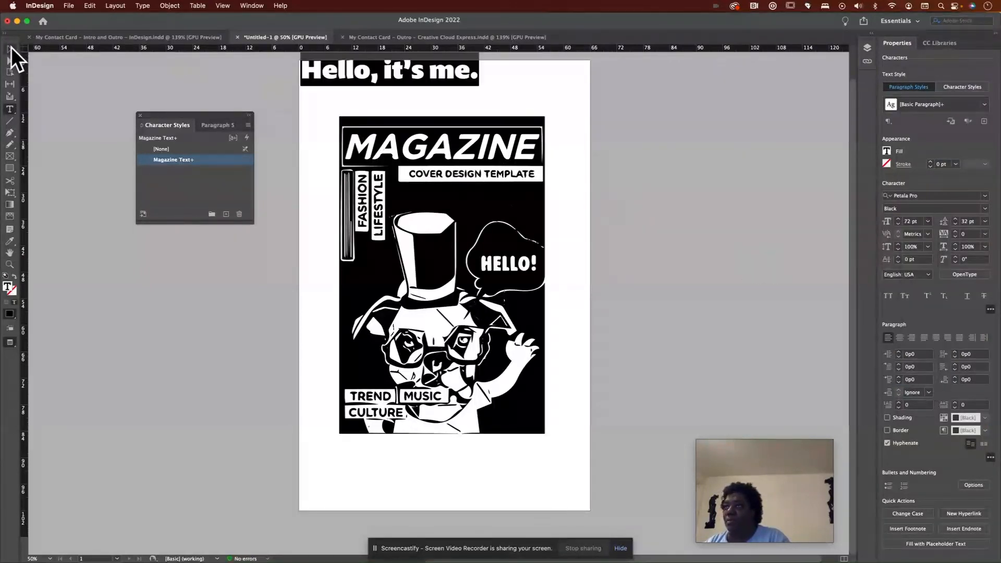
{"action": "left_click", "coordinate": [10, 49]}
{"action": "left_click_drag", "start_coordinate": [388, 86], "coordinate": [413, 90]}
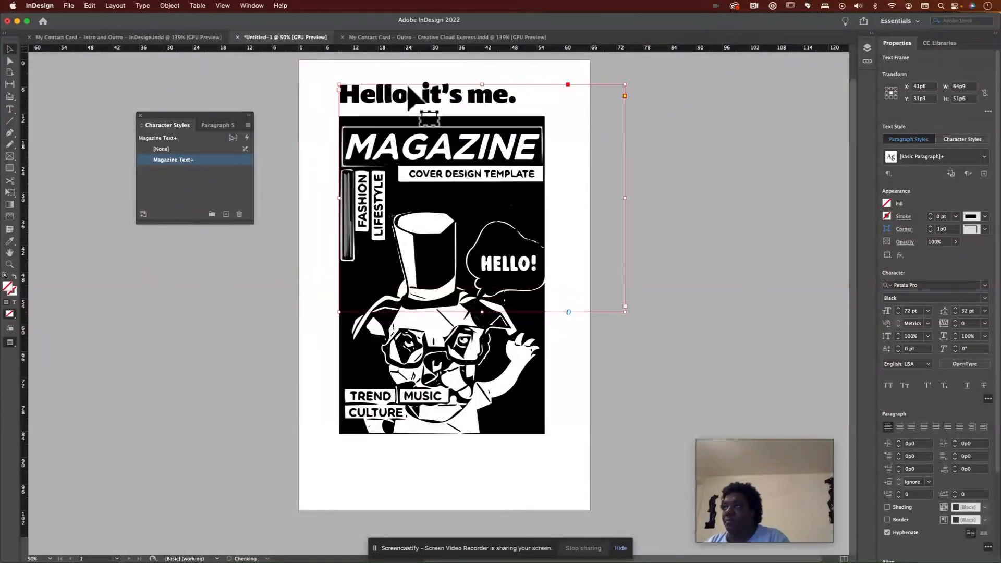
- Select the whole headline and apply the navy blue color from the Magazine color theme to it
{"action": "key", "text": "t"}
{"action": "triple_click", "coordinate": [413, 90]}
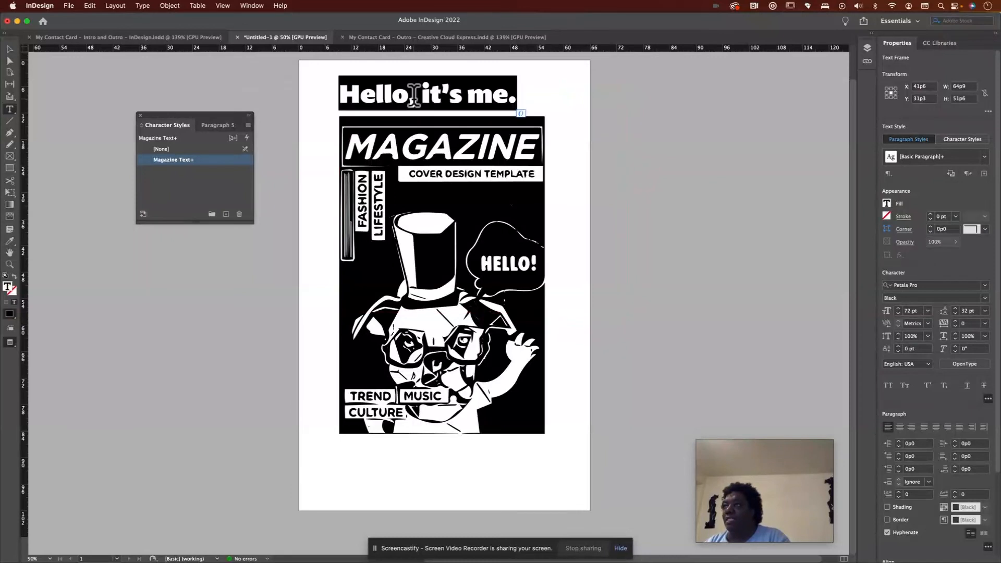
{"action": "left_click", "coordinate": [936, 42]}
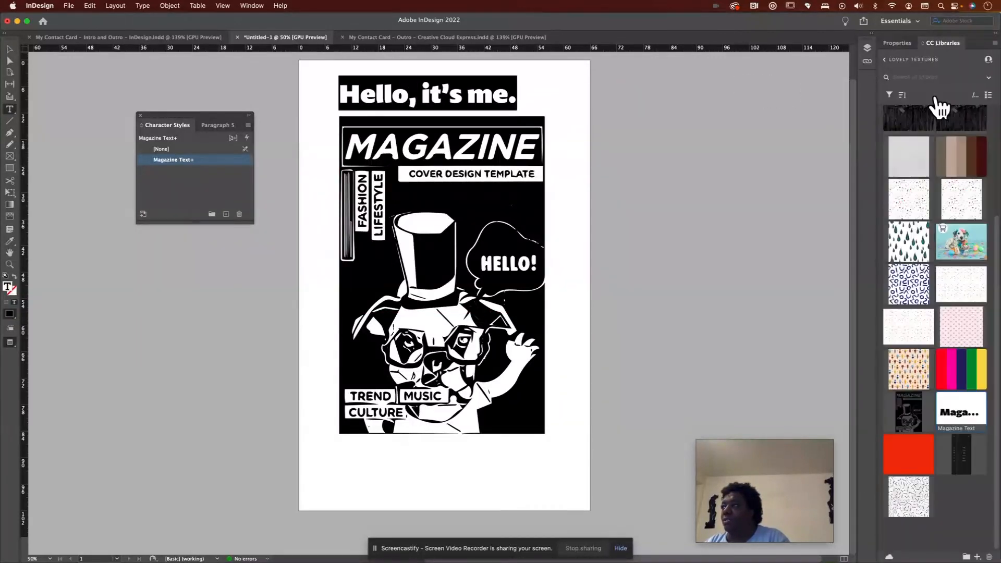
{"action": "left_click", "coordinate": [963, 368]}
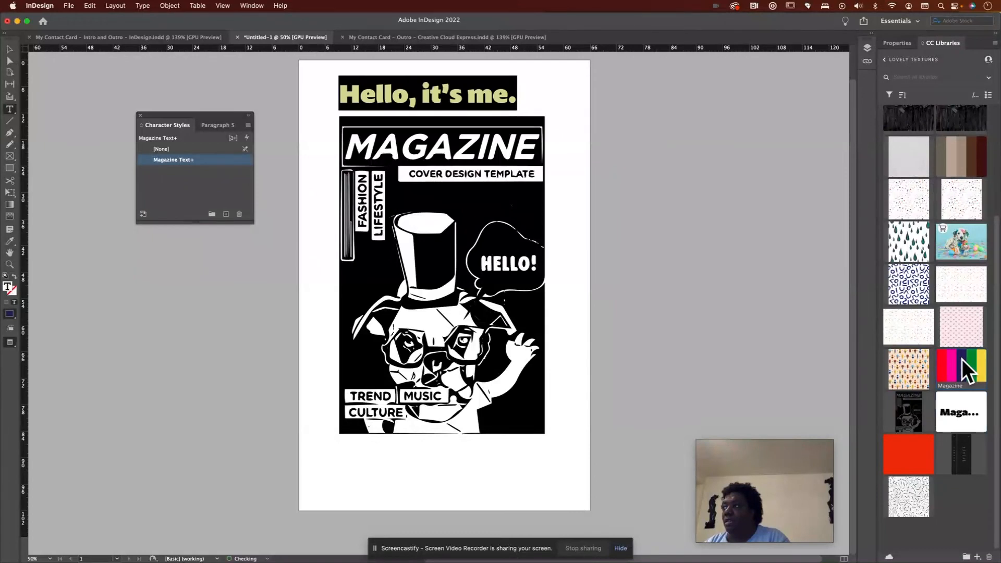
- Select the whole headline "Hello, it's me." and apply the magenta from the Magazine color theme to it
{"action": "left_click", "coordinate": [484, 99]}
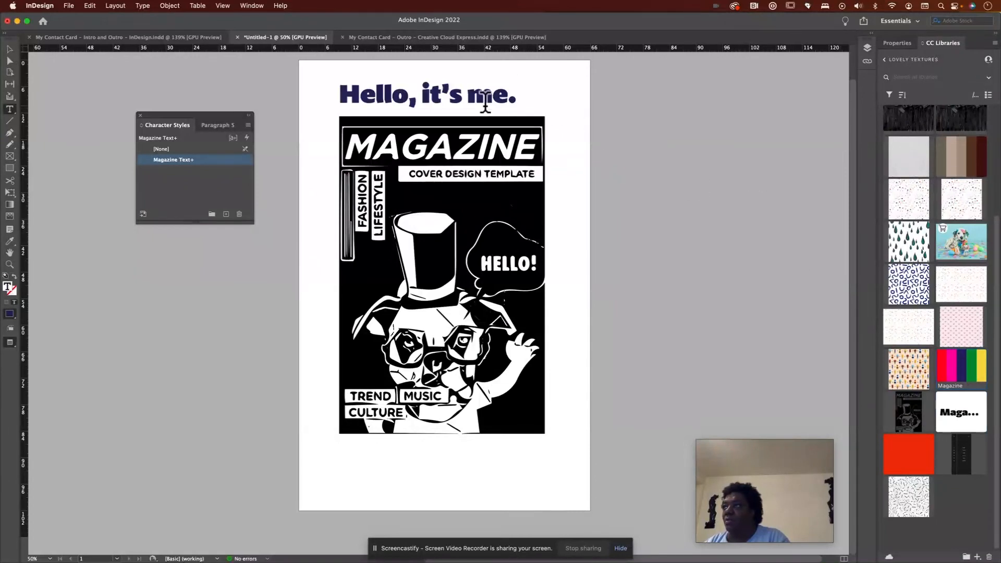
{"action": "left_click_drag", "start_coordinate": [518, 98], "coordinate": [342, 76]}
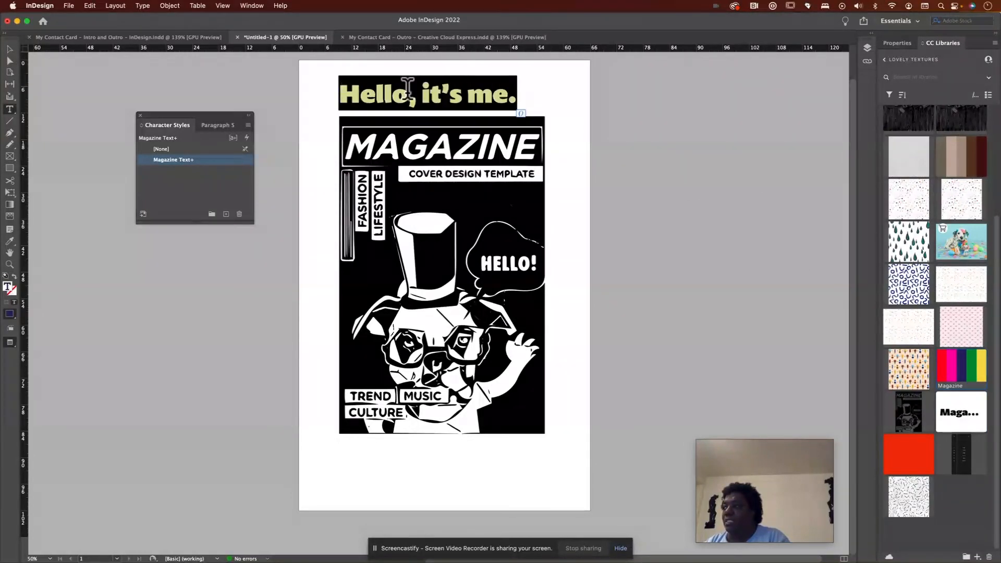
{"action": "left_click", "coordinate": [950, 366]}
{"action": "left_click", "coordinate": [494, 89]}
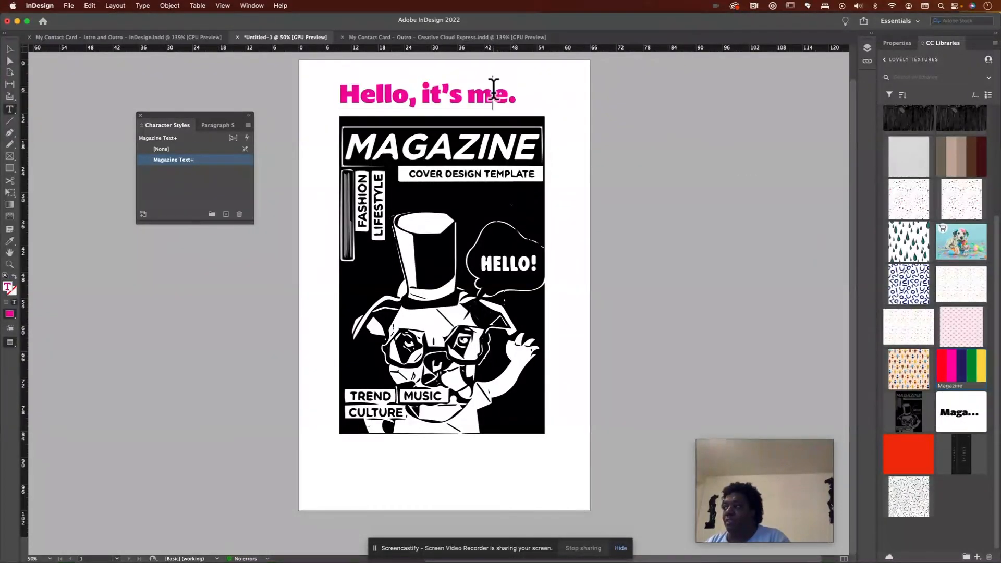
- Try the green from the Magazine color theme on the whole headline
{"action": "left_click_drag", "start_coordinate": [518, 94], "coordinate": [346, 73]}
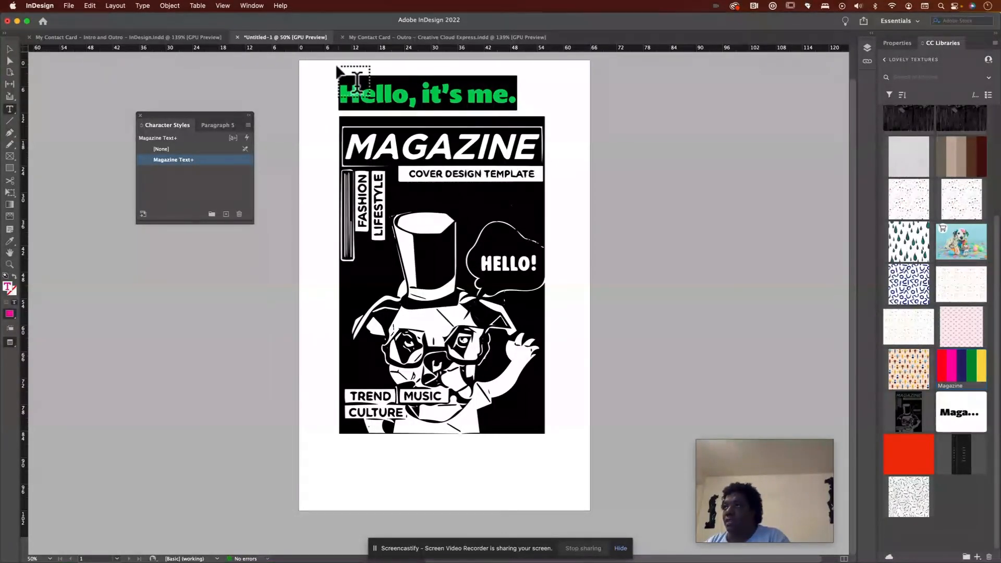
{"action": "left_click", "coordinate": [972, 371]}
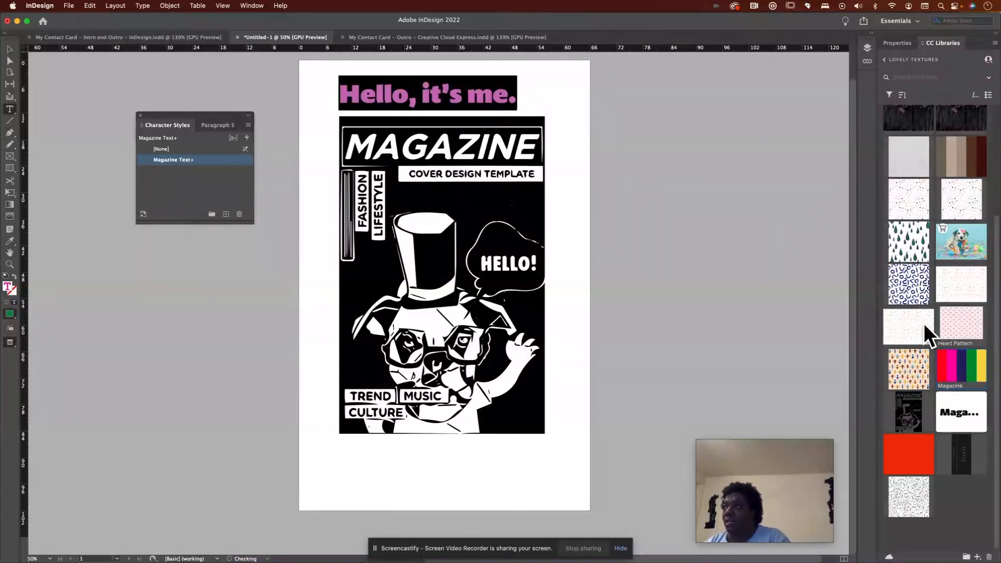
{"action": "left_click", "coordinate": [400, 73]}
- Recolor the whole headline with the Magazine theme's magenta and leave text editing with nothing selected
{"action": "left_click", "coordinate": [512, 94]}
{"action": "left_click_drag", "start_coordinate": [512, 93], "coordinate": [308, 93]}
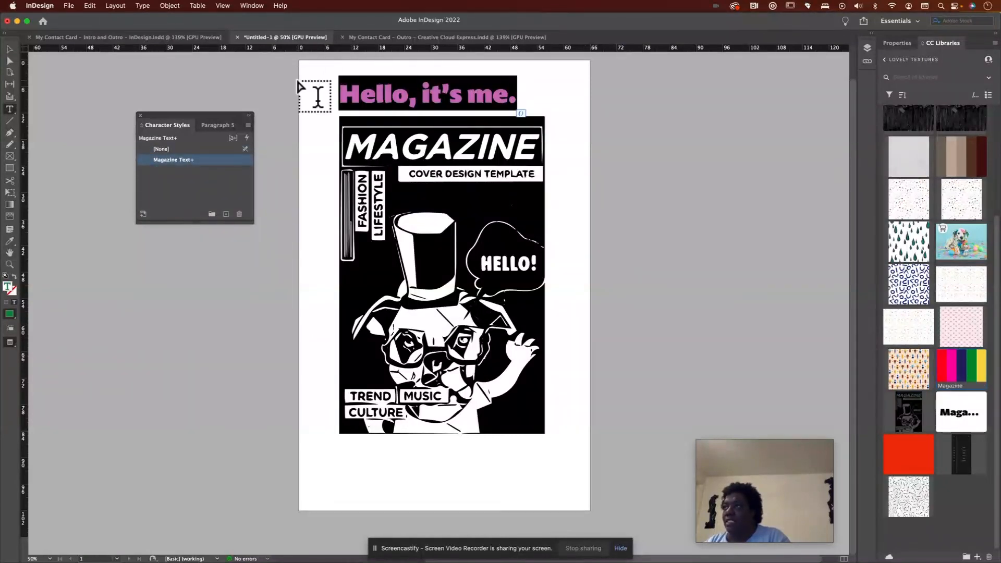
{"action": "left_click", "coordinate": [950, 373]}
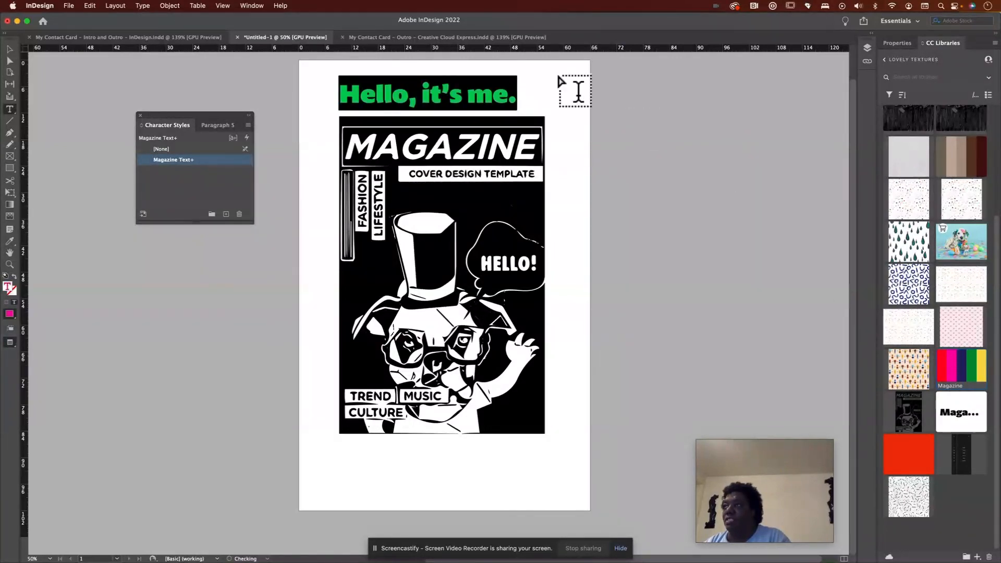
{"action": "left_click", "coordinate": [465, 90]}
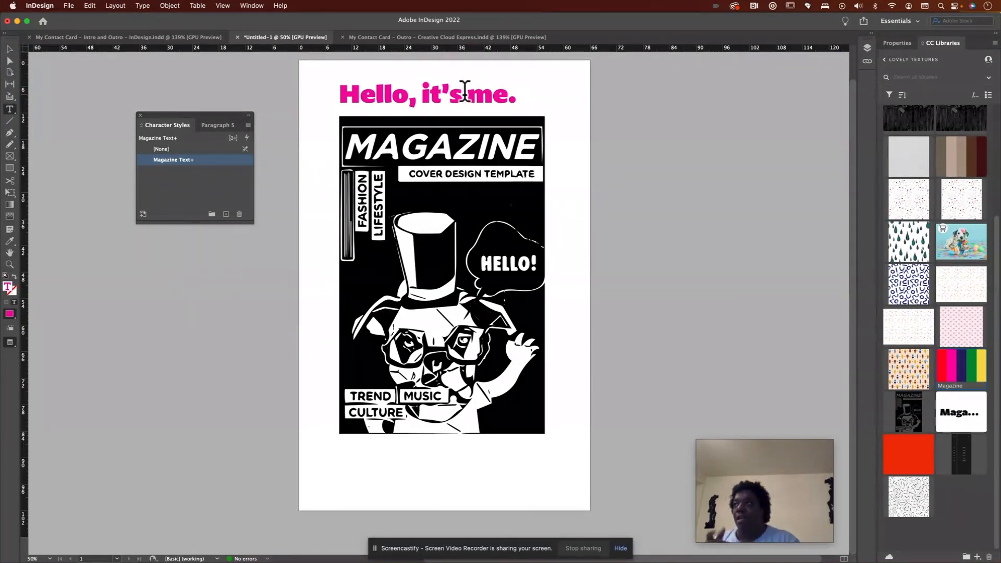
{"action": "left_click", "coordinate": [9, 48]}
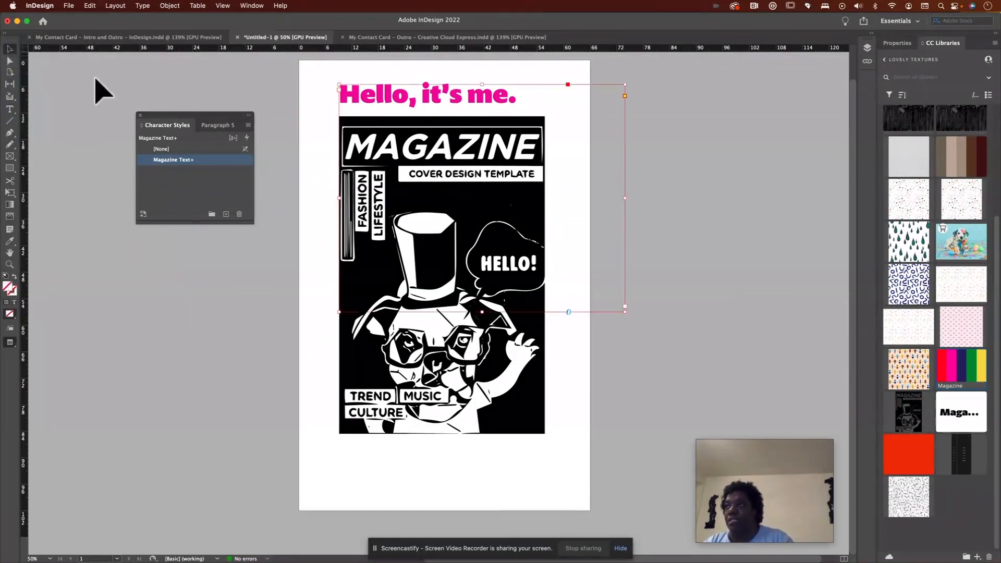
{"action": "left_click", "coordinate": [297, 174]}
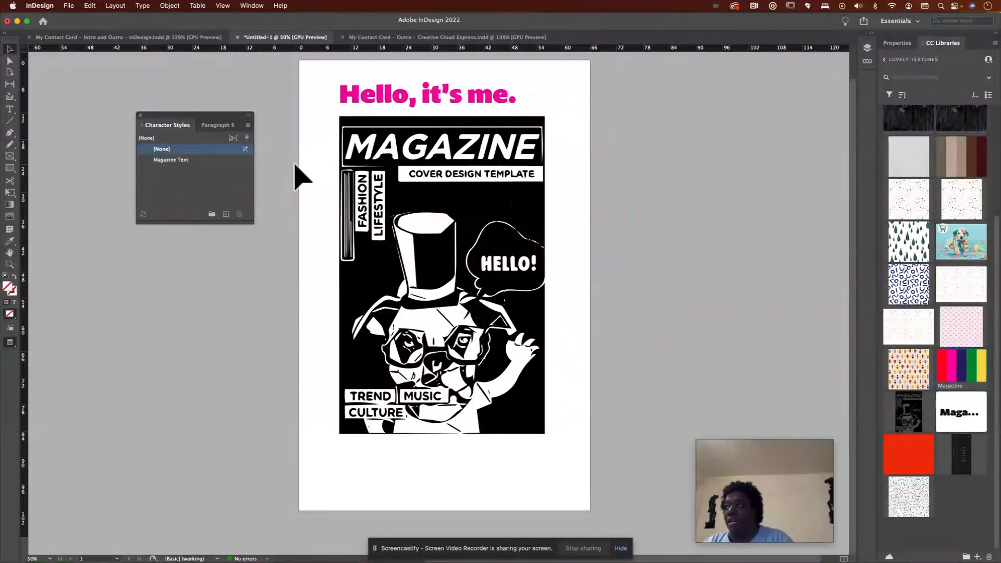
{"action": "right_click", "coordinate": [517, 404]}
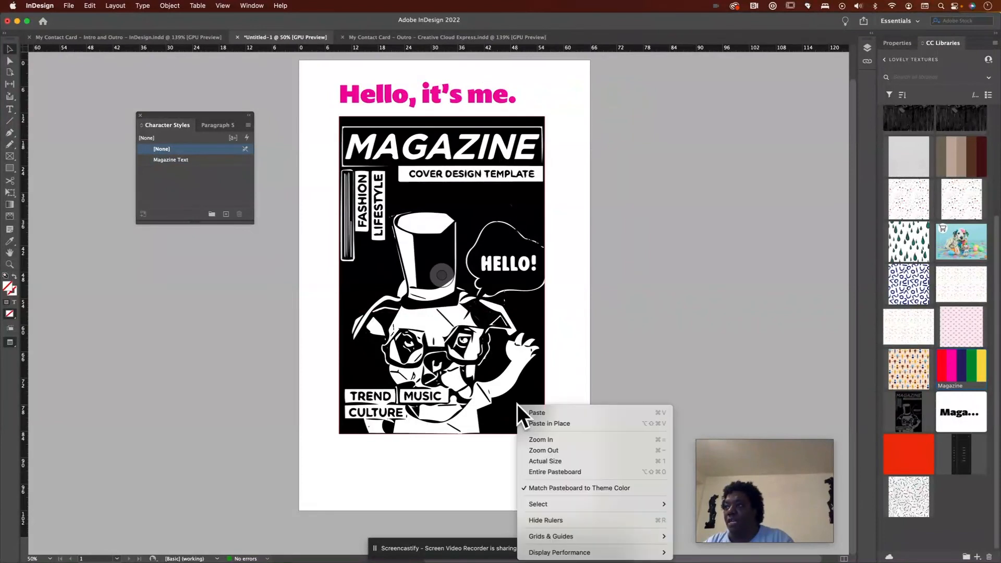
{"action": "left_click", "coordinate": [263, 249]}
{"action": "left_click", "coordinate": [405, 270]}
{"action": "right_click", "coordinate": [482, 208]}
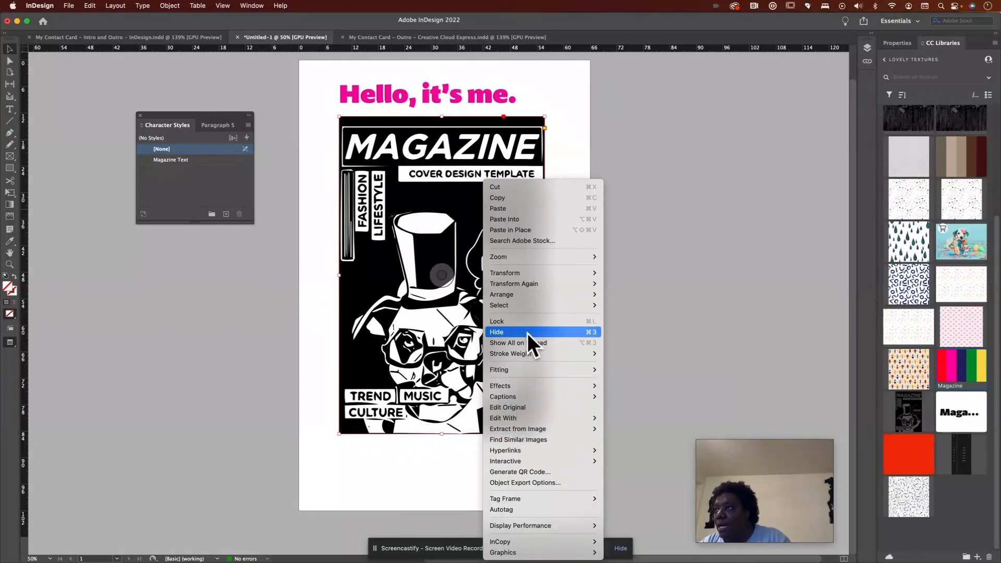
{"action": "mouse_move", "coordinate": [528, 305]}
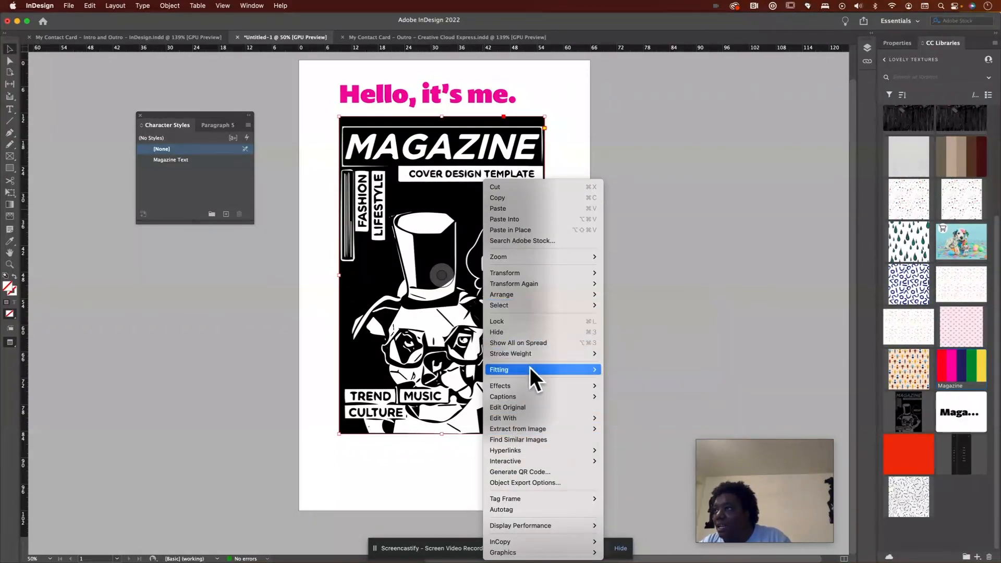
{"action": "mouse_move", "coordinate": [531, 426]}
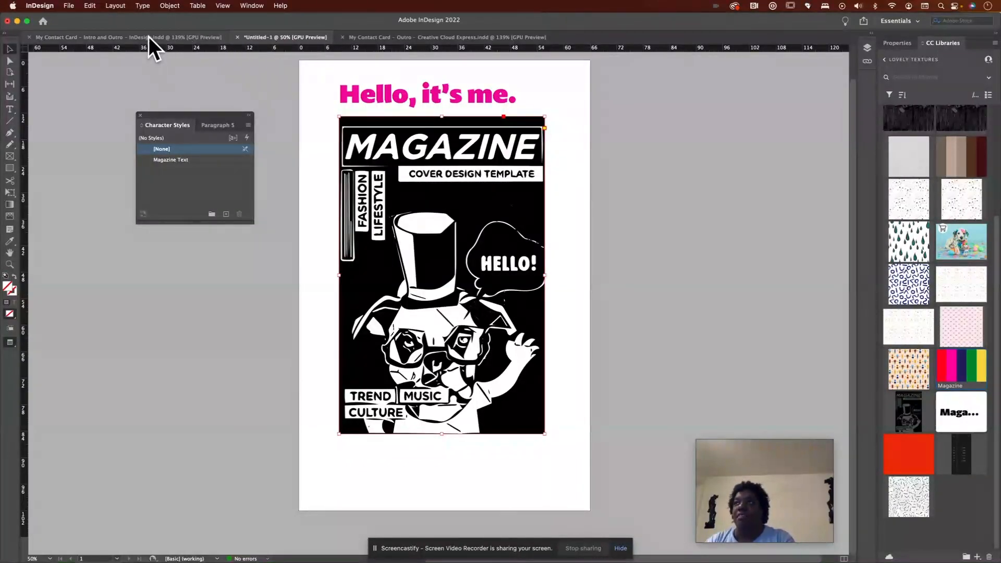
- Switch to the document "My Contact Card – Outro – Creative Cloud Express.indd" and show it full screen in presentation mode
{"action": "left_click", "coordinate": [424, 38]}
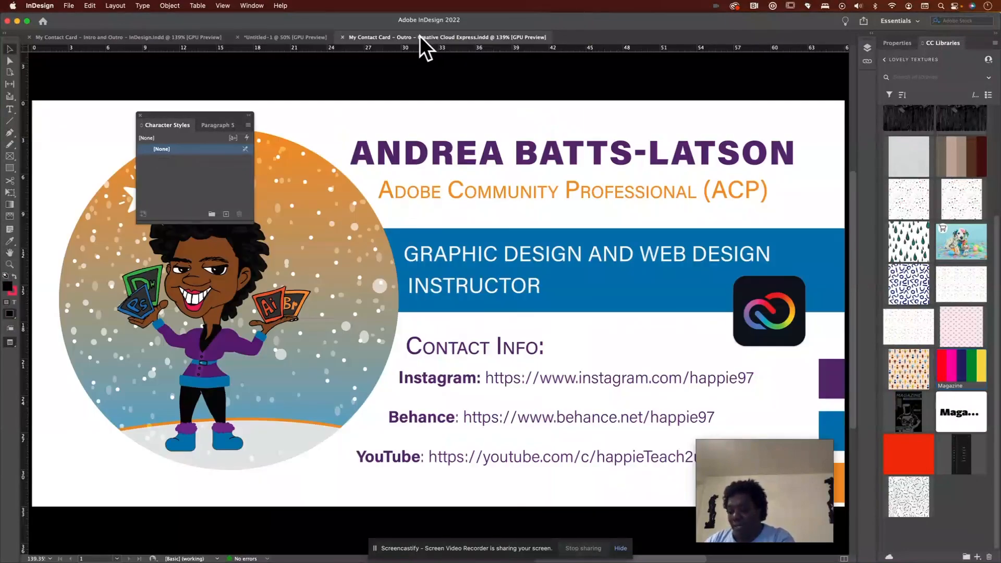
{"action": "key", "text": "shift+w"}
{"action": "mouse_move", "coordinate": [743, 479]}
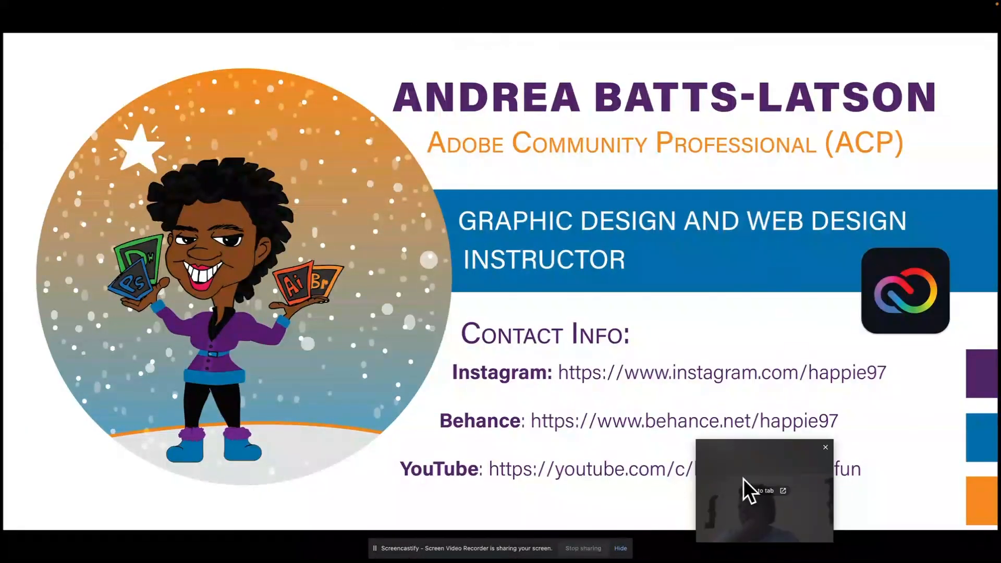
{"action": "left_click_drag", "start_coordinate": [734, 458], "coordinate": [41, 443]}
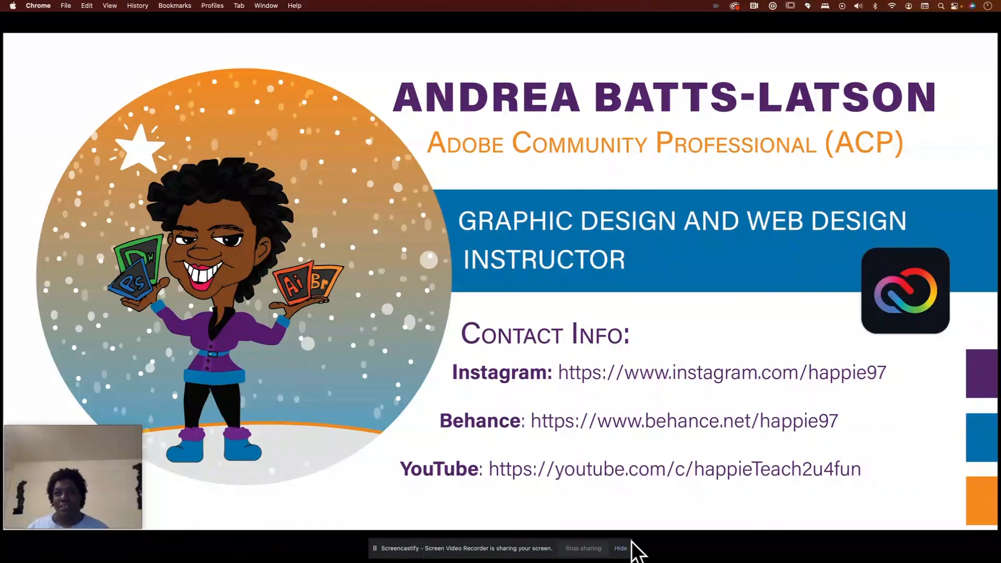